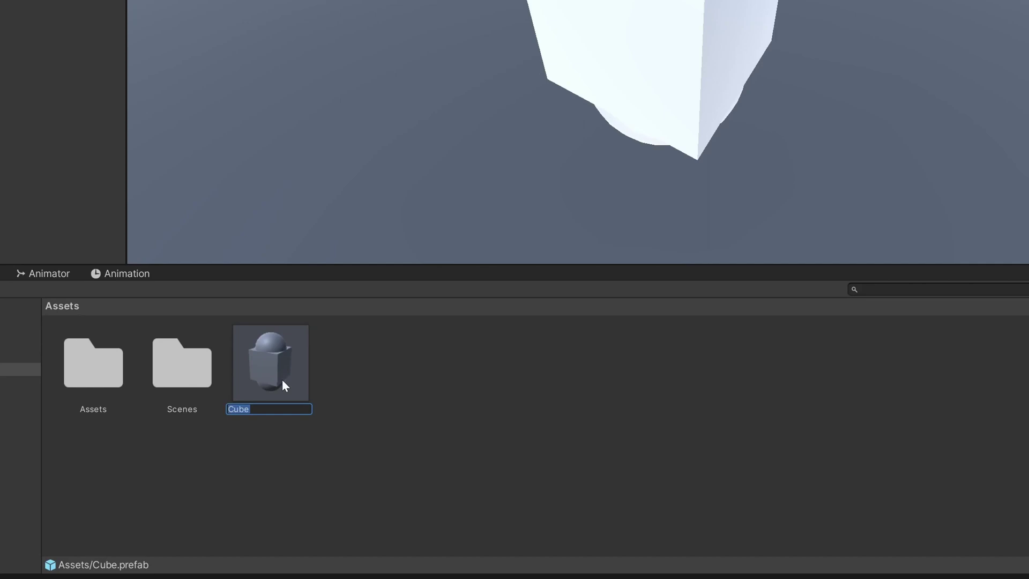
Step: Rename the Cube prefab in the Assets folder as PREFABBBBBBBB
text(PREFABBBBBBBB)
key(Return)
drag(289, 368, 806, 370)
alt+drag(806, 370, 475, 491)
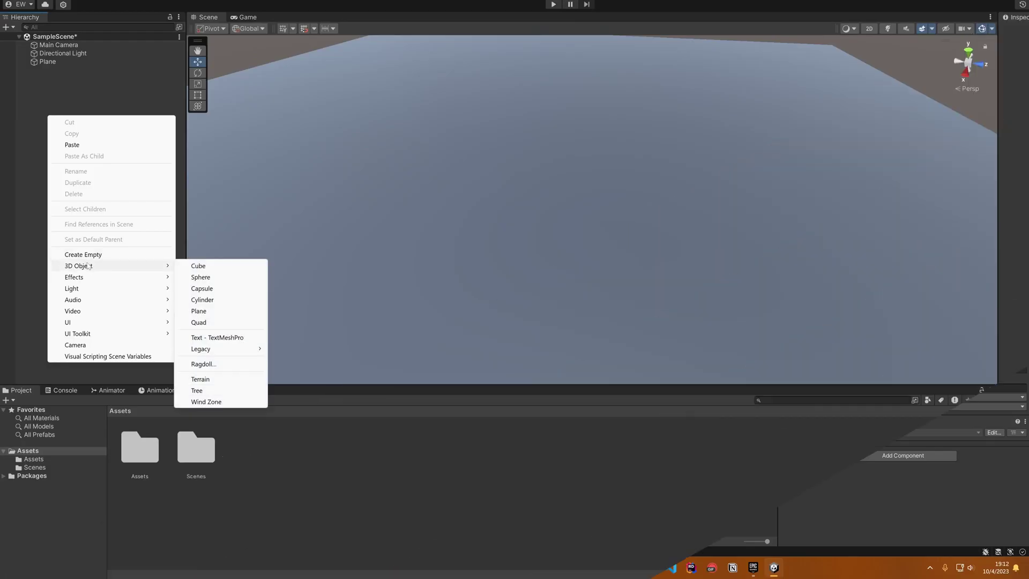
Step: Create an empty Character object holding a cube and a second flattened cube named Goggles
click(81, 248)
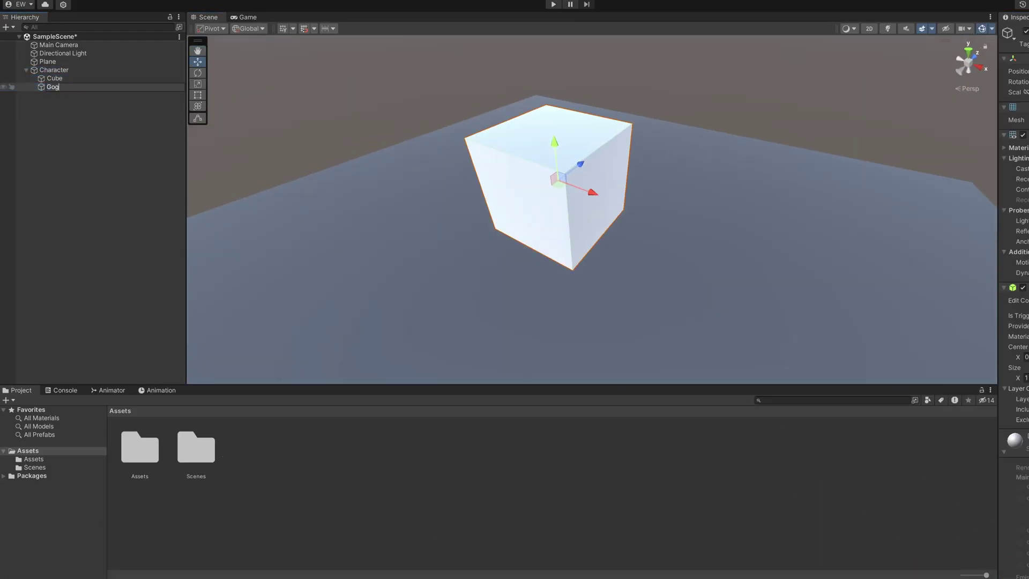
key(e)
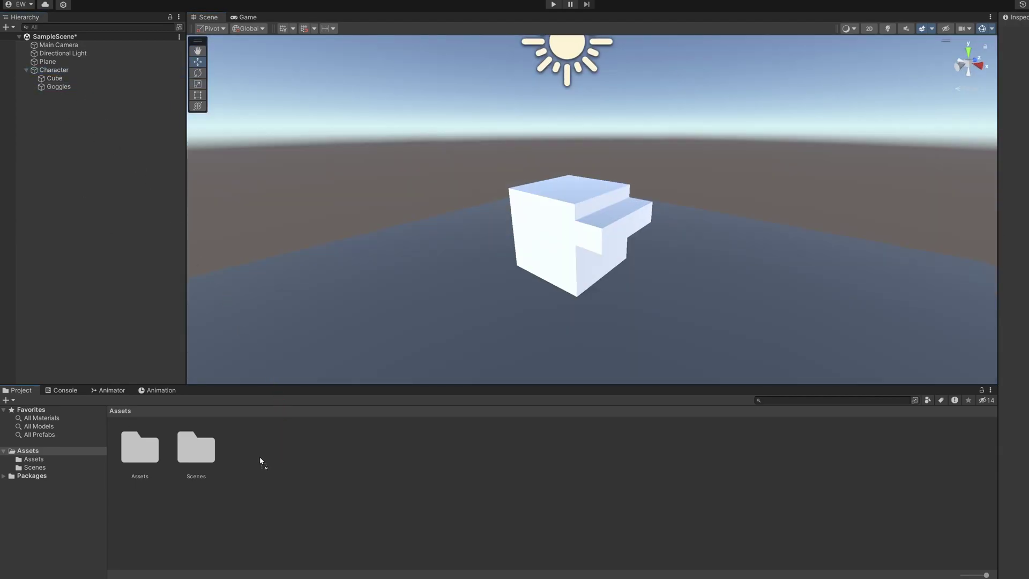
Step: Save the Character object as a prefab in the Assets folder and rename the prefab BoxMan
drag(260, 458, 260, 458)
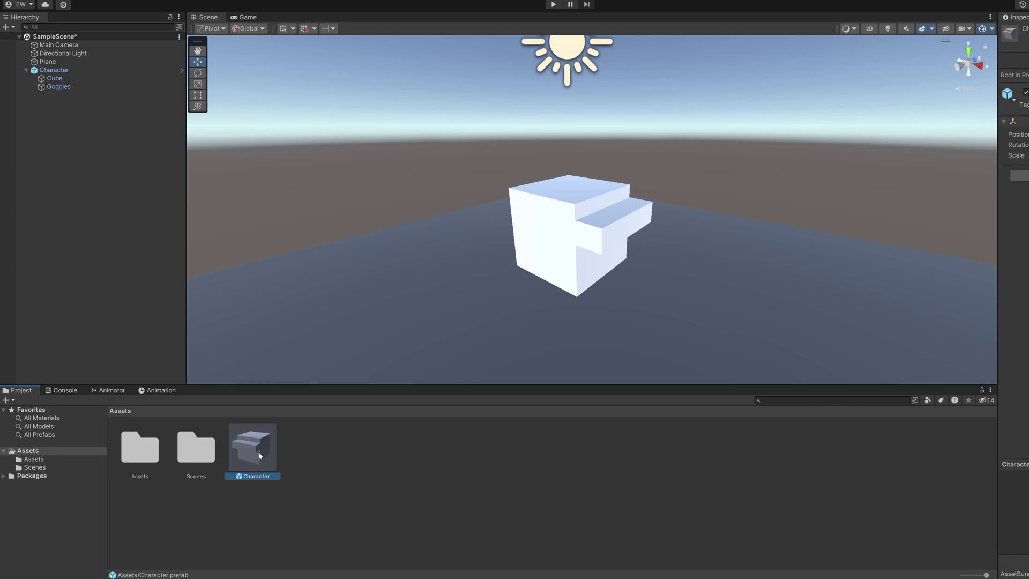
key(F2)
click(325, 446)
Step: Place three instances of the BoxMan prefab around the plane in the scene
right_drag(456, 271, 496, 320)
key(s)
drag(255, 450, 418, 268)
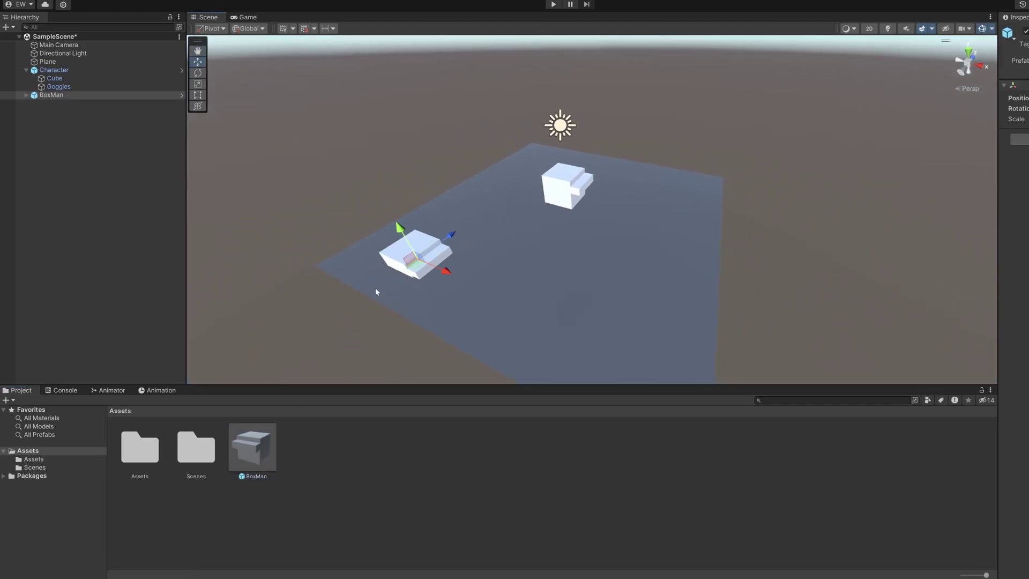
drag(362, 400, 692, 249)
drag(251, 455, 582, 281)
Step: Lower the plane so it lies beneath the Character and BoxMan objects
key(w)
right_drag(560, 241, 569, 253)
click(527, 189)
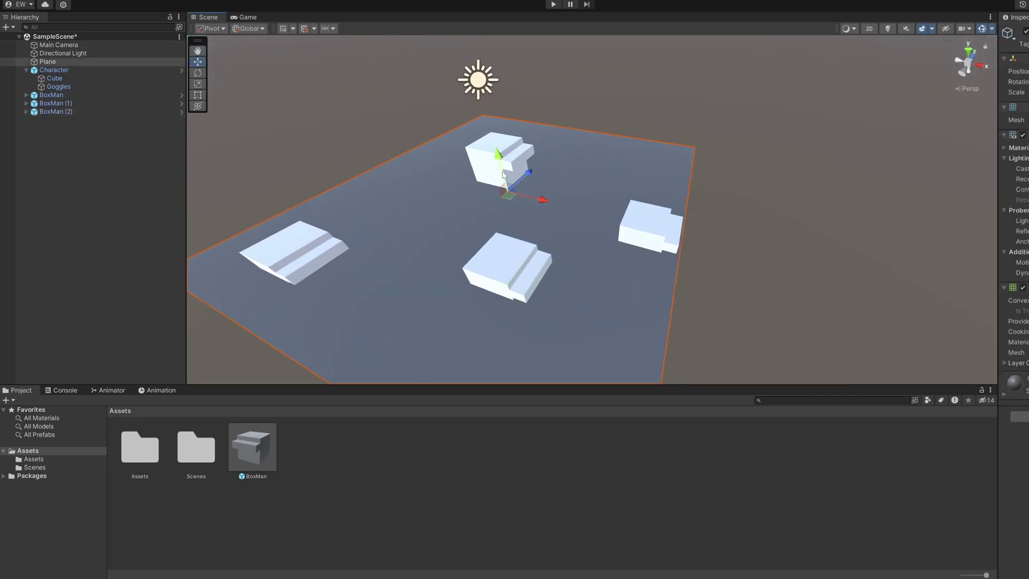
drag(502, 175, 519, 217)
click(658, 161)
right_drag(658, 161, 472, 152)
key(d)
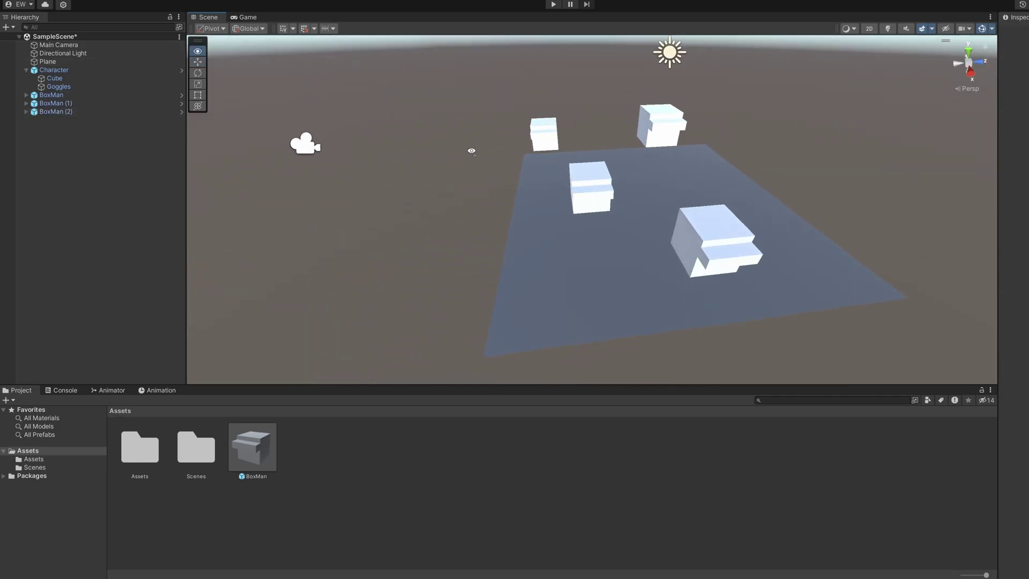
alt+drag(471, 152, 630, 140)
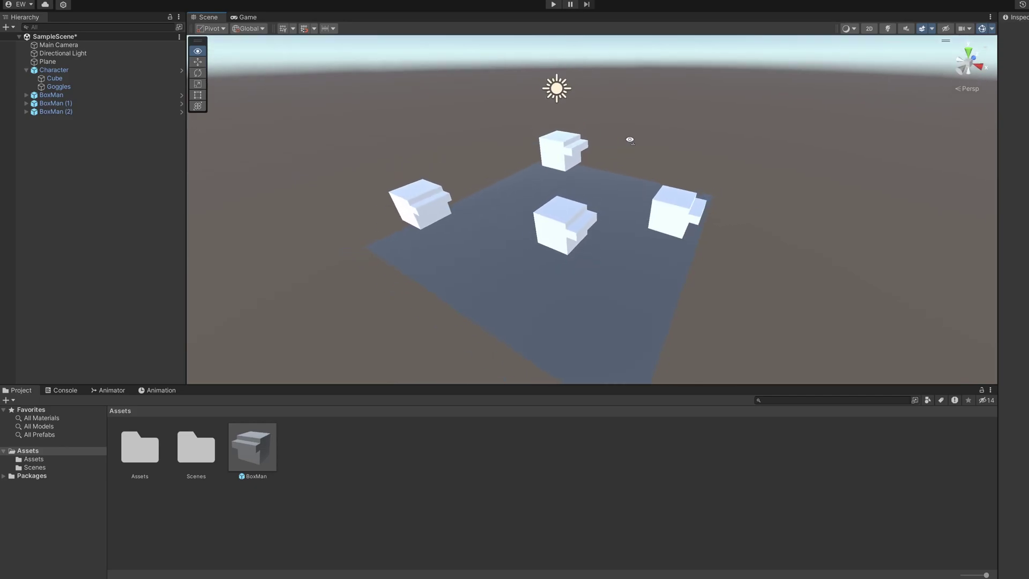
click(258, 447)
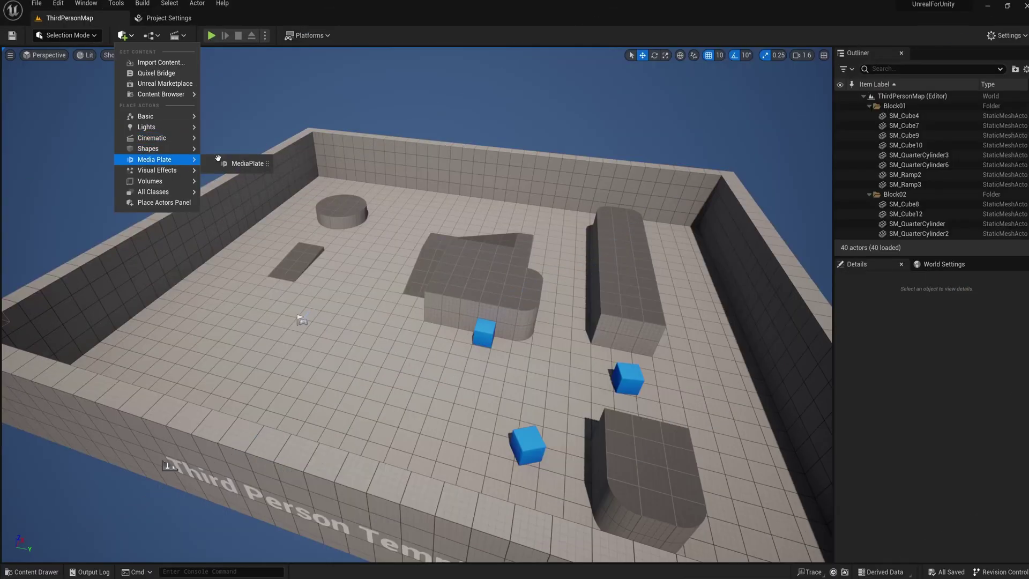
Step: Switch to Unreal Editor and place two cube shapes in the open floor area of ThirdPersonMap
mouse_move(172, 154)
drag(291, 198, 391, 319)
click(440, 306)
key(w)
right_drag(440, 307, 536, 321)
click(402, 229)
alt+drag(340, 210, 181, 232)
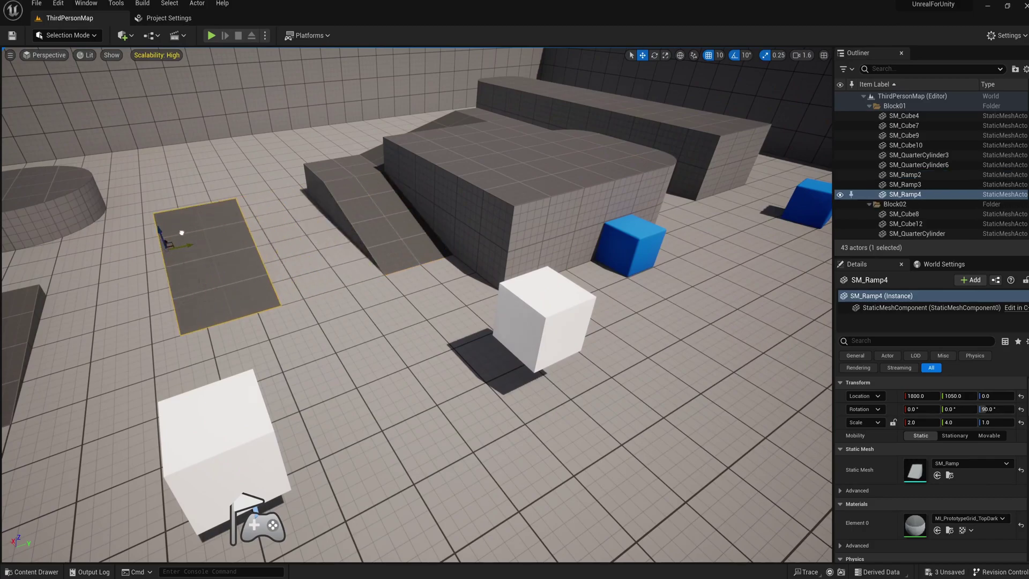
key(s)
right_drag(224, 237, 407, 255)
key(w)
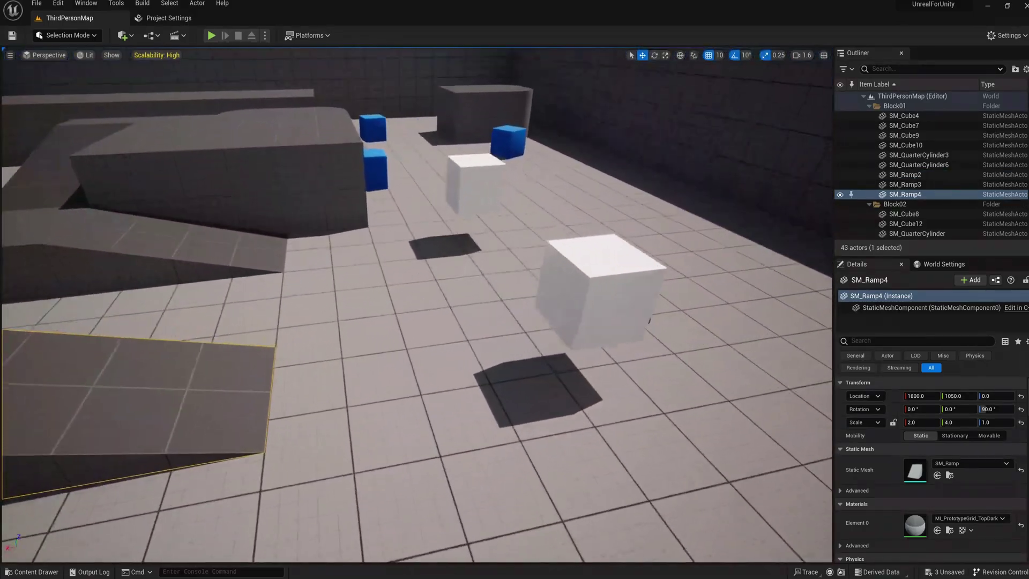
Step: Add a Post Process Volume to the level near the white cubes
click(125, 36)
mouse_move(155, 172)
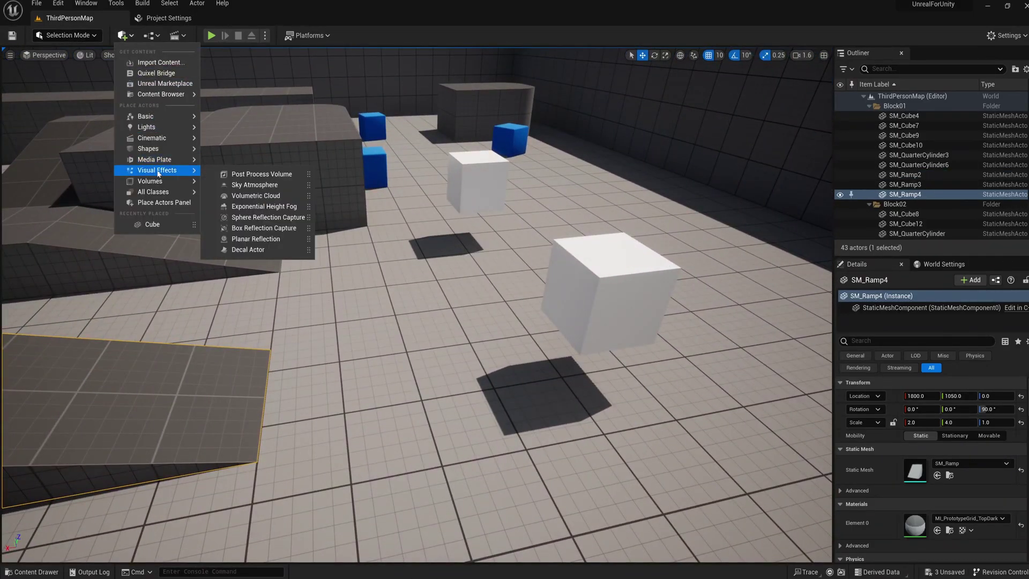
drag(238, 176, 401, 281)
click(110, 55)
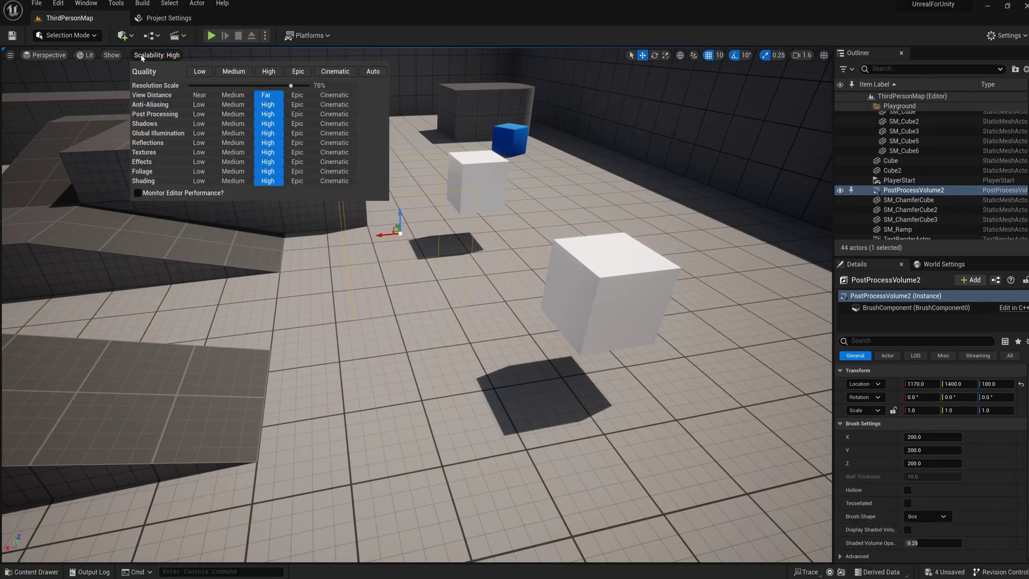
Step: Add a Point Light actor to the level above the floor near the white cubes
click(124, 36)
mouse_move(155, 116)
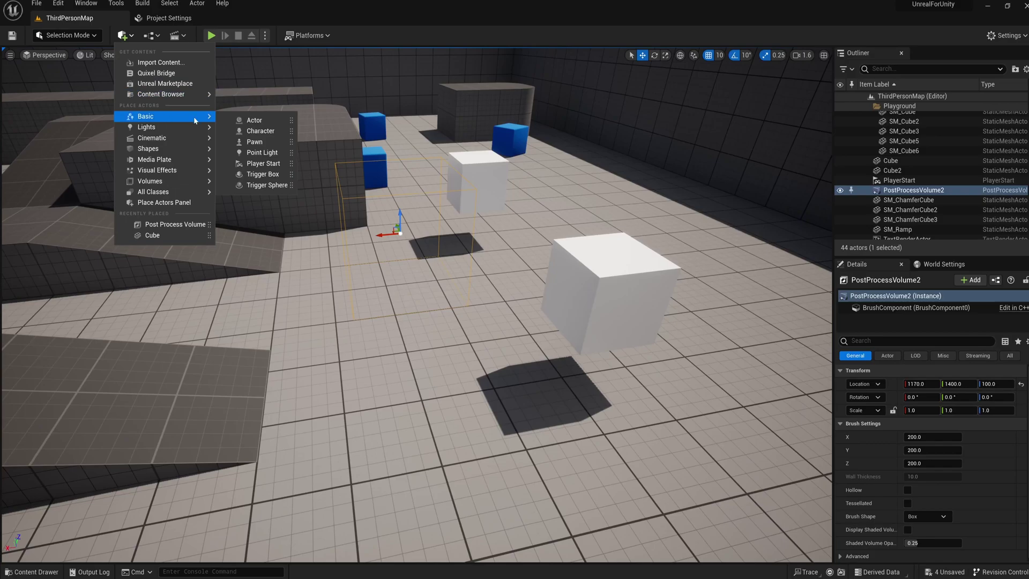
drag(261, 152, 350, 177)
right_drag(349, 178, 477, 145)
key(w)
scroll(477, 166, down, 4)
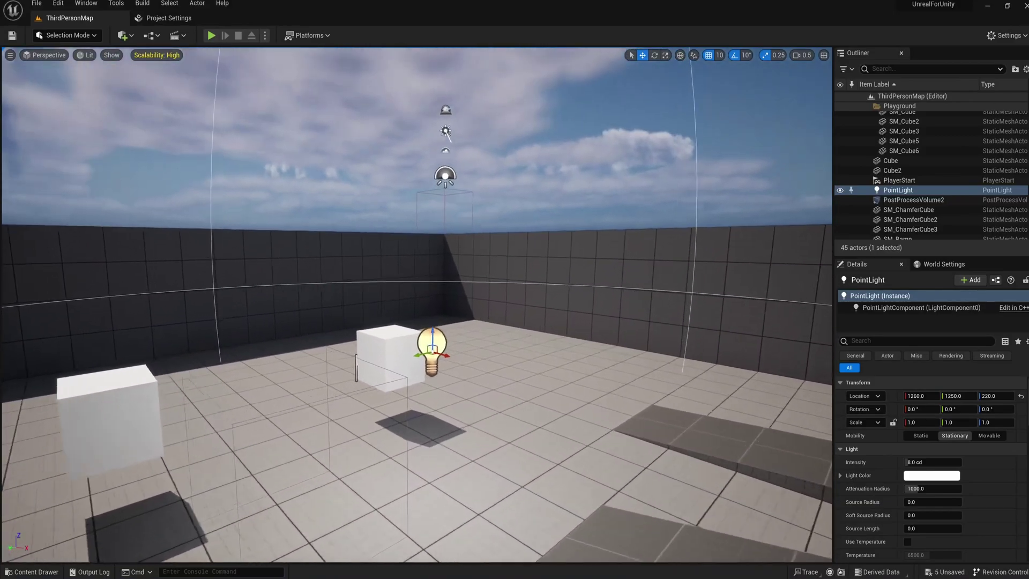
right_drag(434, 276, 428, 274)
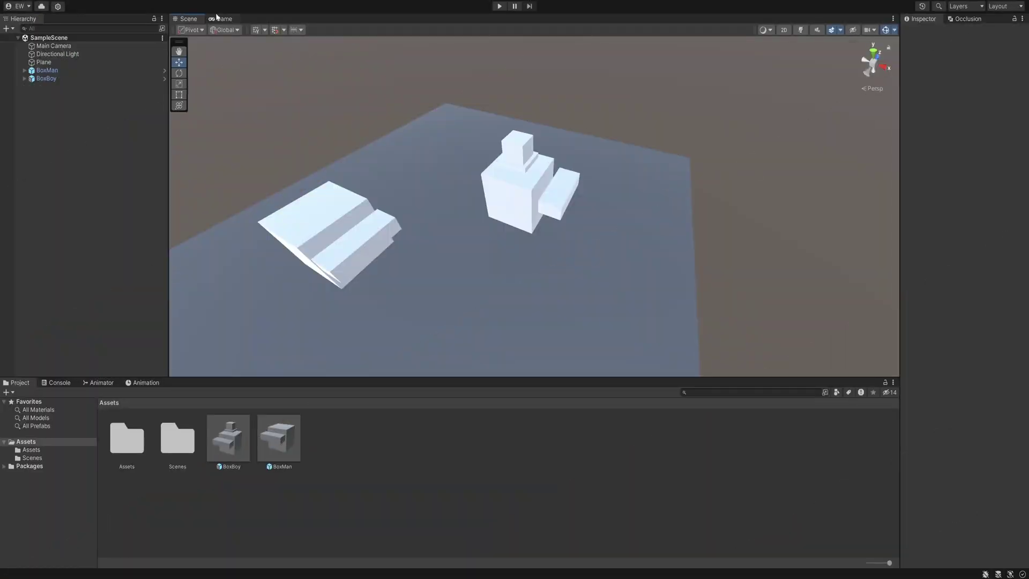
Step: Switch to Unity, expand BoxMan in the scene hierarchy and inspect its Cube and Goggles children
click(24, 70)
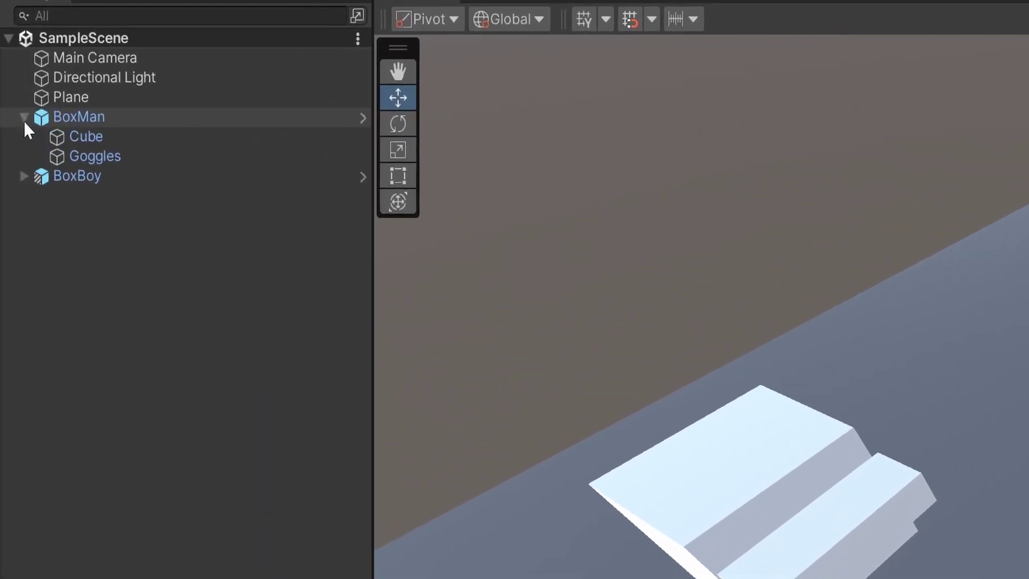
click(80, 139)
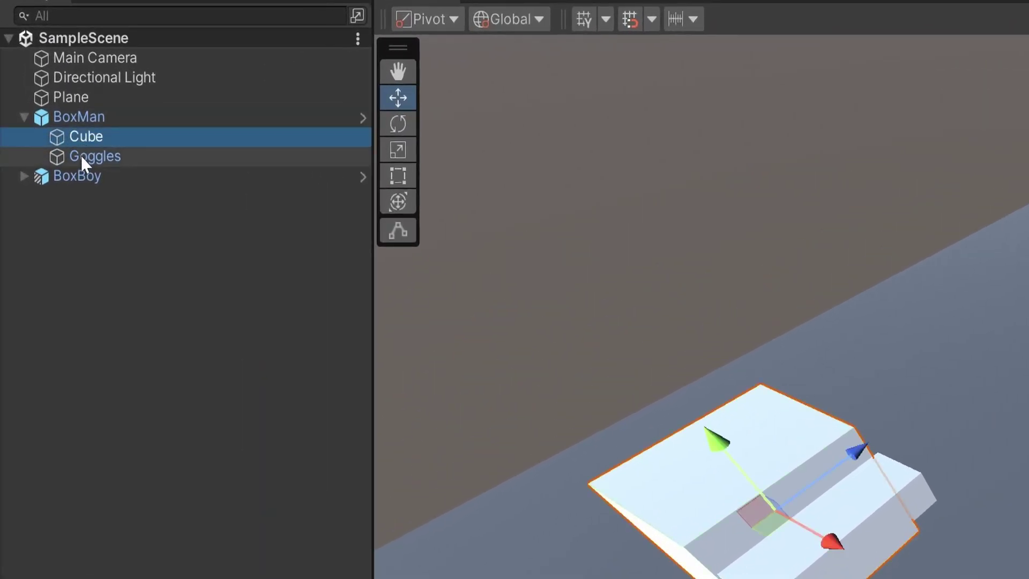
click(82, 155)
click(84, 139)
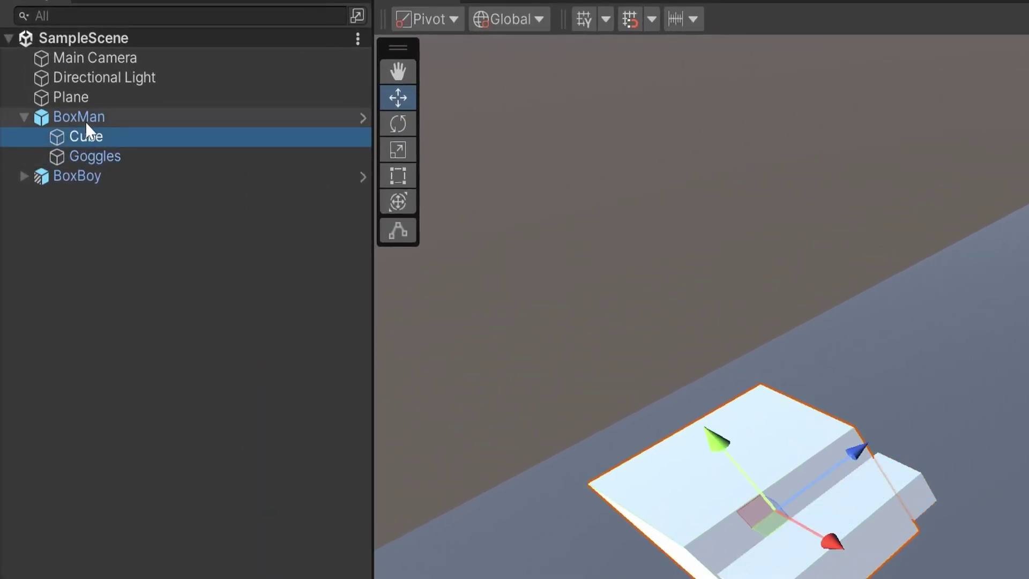
click(85, 118)
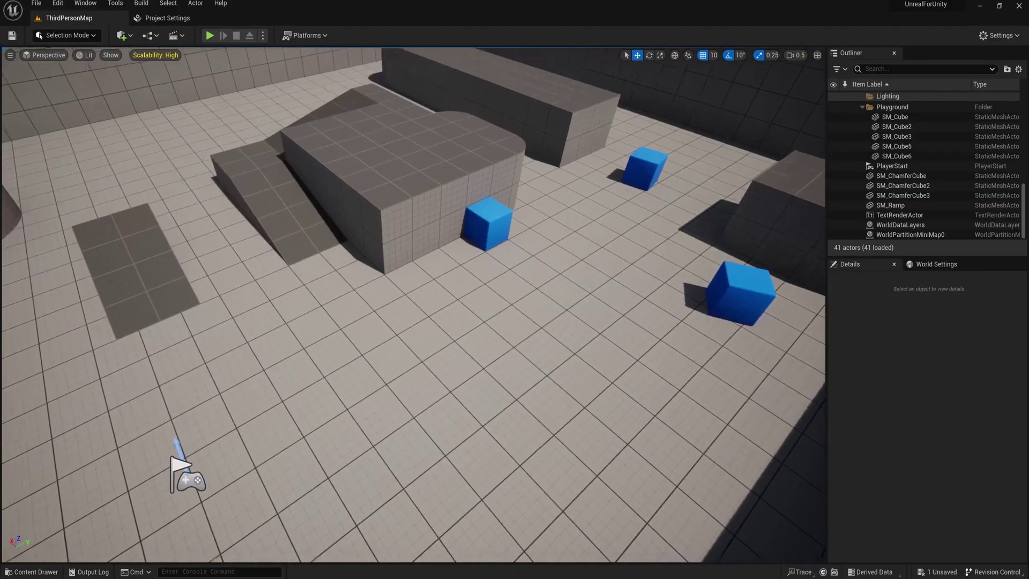
Step: Switch to Unreal Editor and create a Blueprint Class named BoxMan in the Content folder with Actor as parent class
click(29, 572)
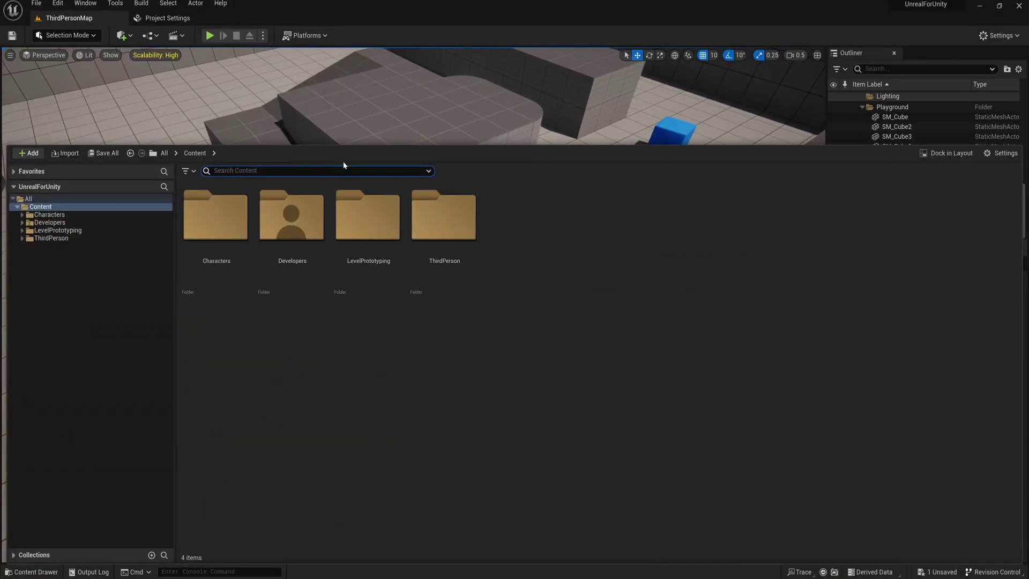
drag(352, 145, 343, 307)
right_click(534, 388)
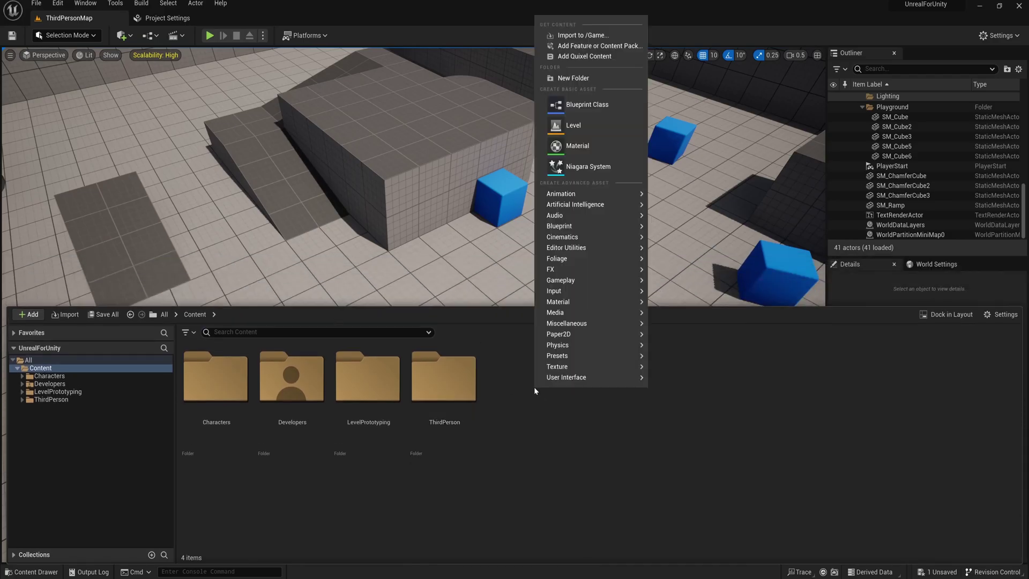
click(589, 109)
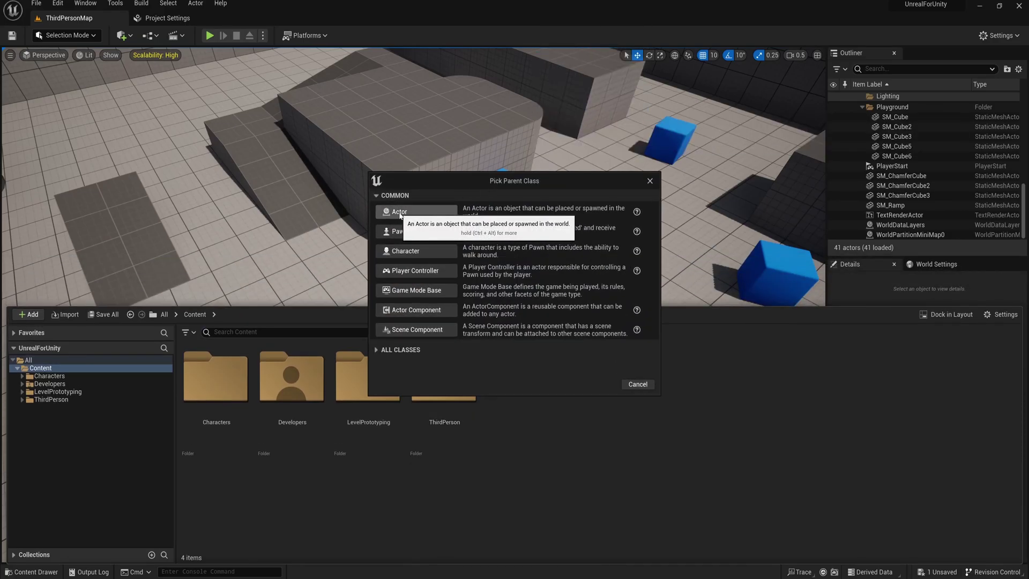
click(399, 212)
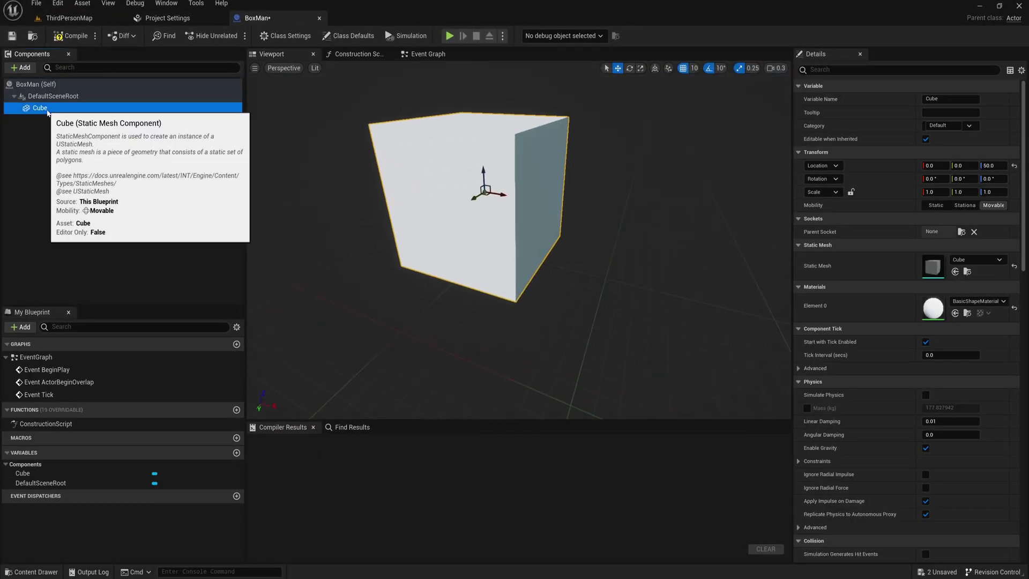
Step: Duplicate the Cube component as goggles, with location X 30, Z 70 and Z scale 0.25, and compile the blueprint
key(ctrl+d)
drag(483, 177, 538, 200)
drag(519, 177, 519, 152)
right_drag(518, 152, 482, 145)
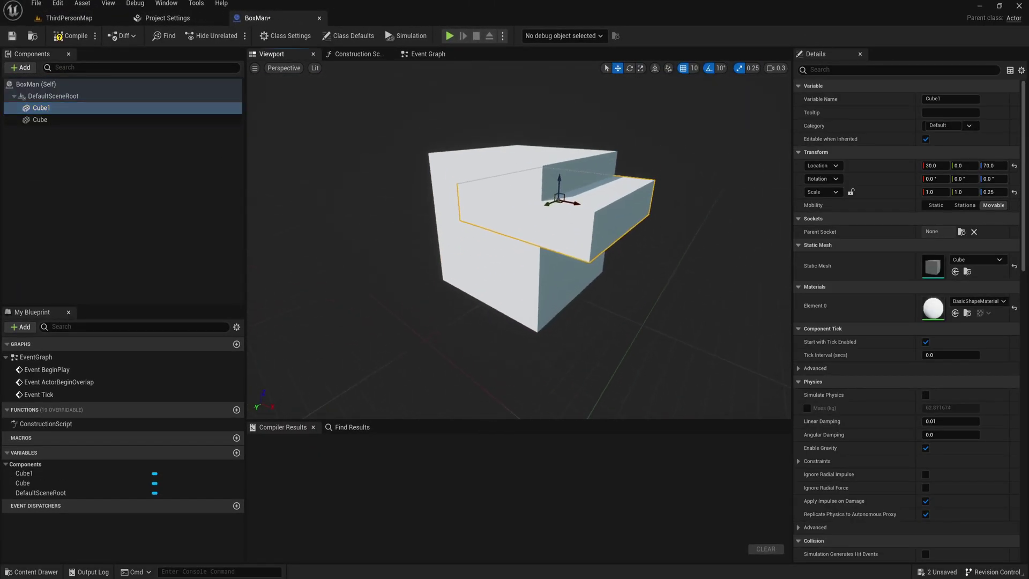
click(474, 231)
right_drag(475, 231, 515, 227)
right_drag(514, 228, 509, 231)
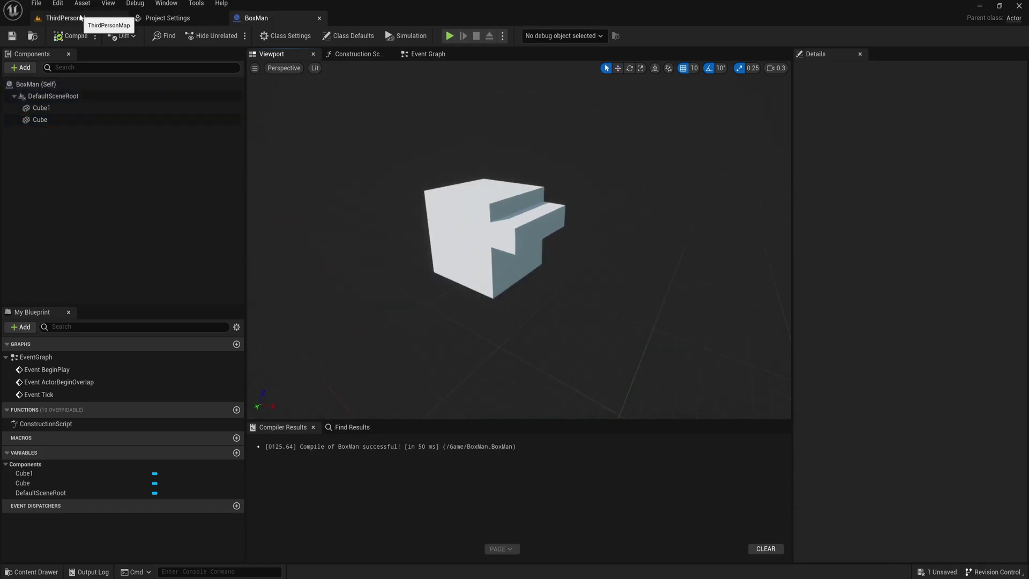
Step: Place an instance of the BoxMan blueprint on the floor of the ThirdPersonMap level
click(76, 17)
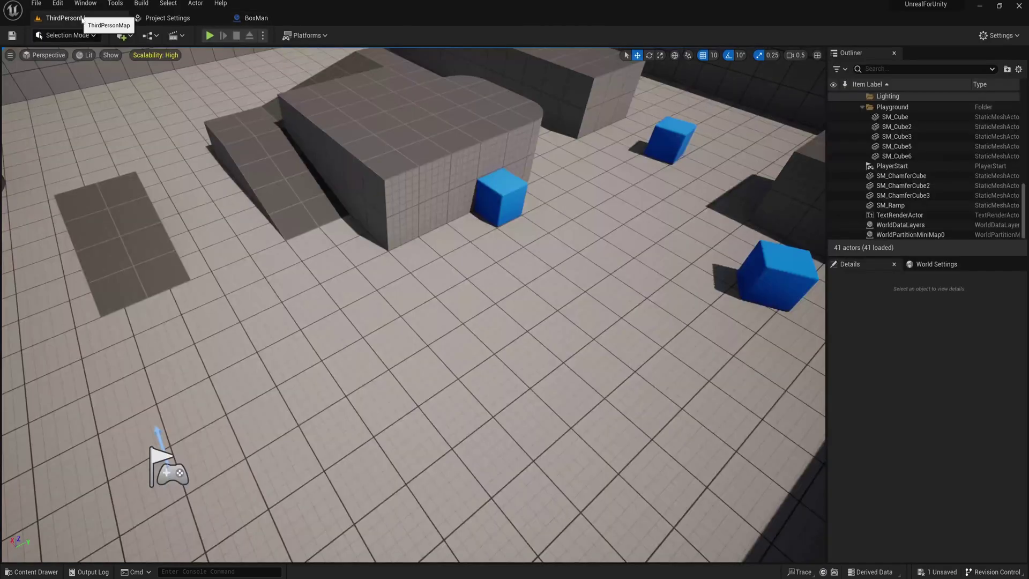
right_drag(456, 300, 429, 324)
key(ctrl+space)
drag(515, 402, 552, 312)
key(e)
right_drag(536, 316, 547, 257)
key(w)
scroll(616, 370, up, 2)
right_drag(466, 228, 466, 224)
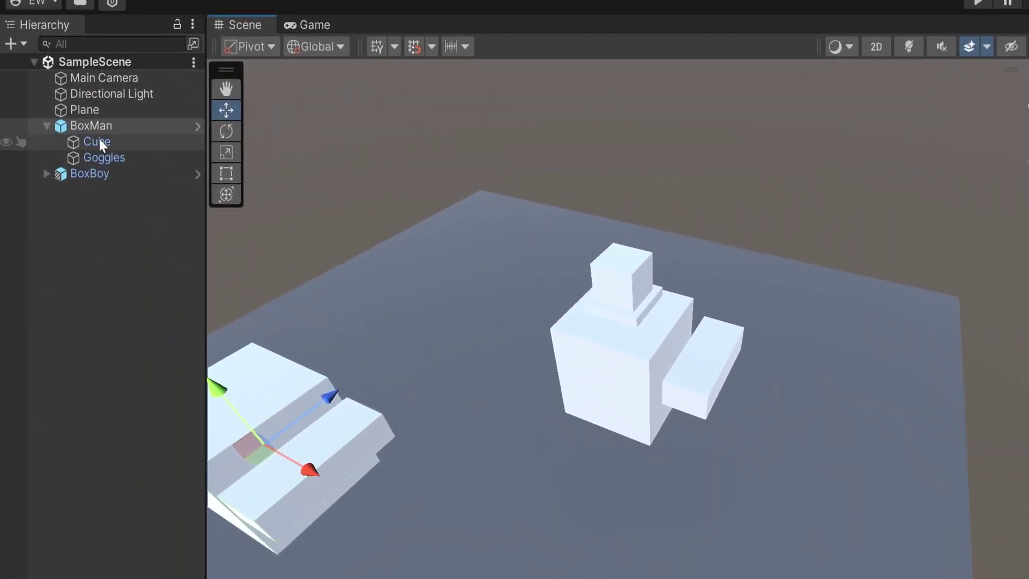
Step: Switch back to Unity and review the BoxMan parent and its Goggles and Cube objects one by one
click(98, 157)
click(99, 126)
click(98, 143)
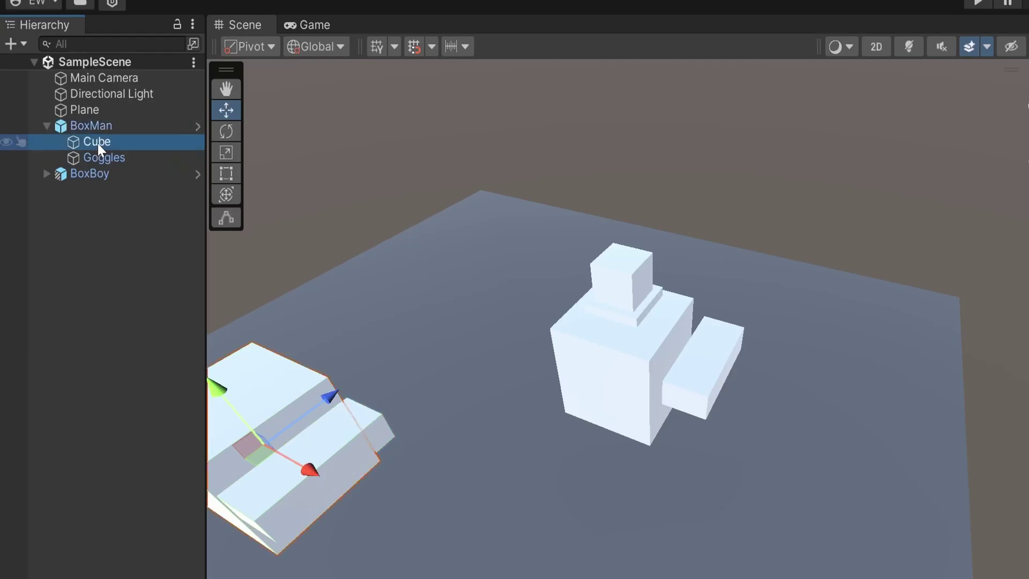
click(99, 158)
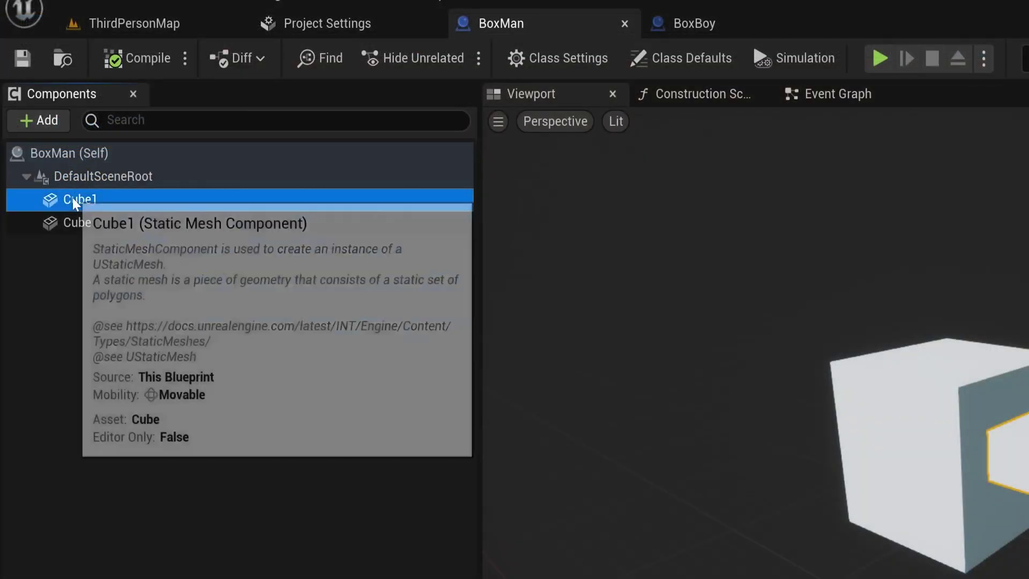
Step: Switch to the BoxMan blueprint in Unreal Editor and inspect its Cube1 and Cube components
click(72, 198)
click(72, 220)
click(82, 200)
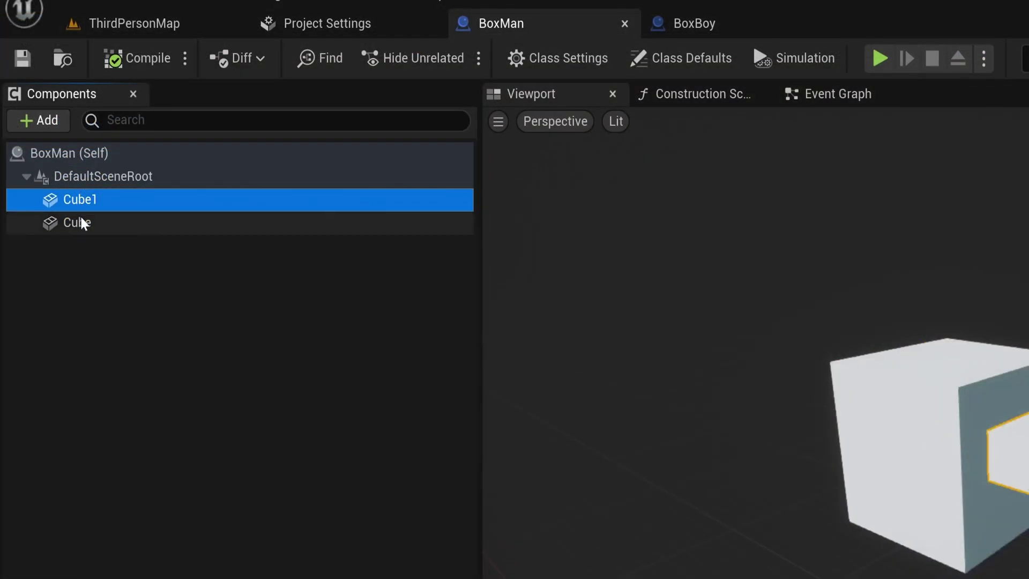
click(78, 221)
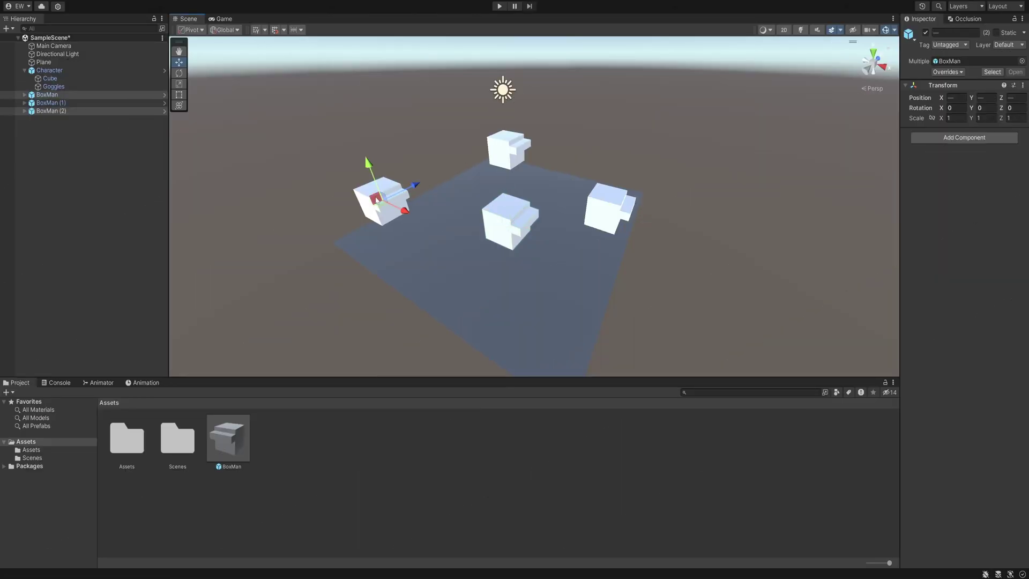
Step: Switch to Unity and delete the Character object and all BoxMan instances from the scene
key(Delete)
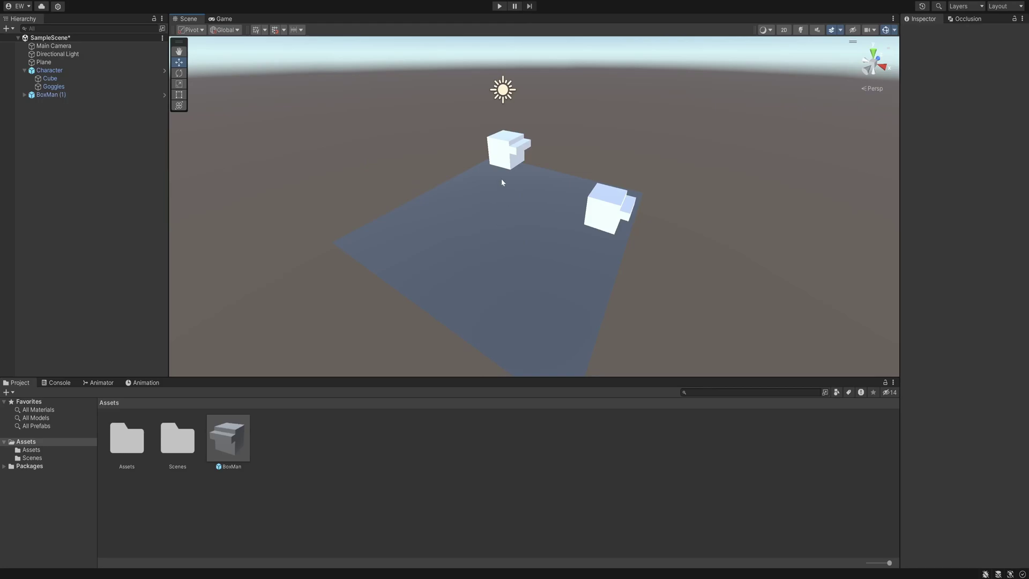
click(507, 153)
key(Delete)
click(608, 212)
key(Delete)
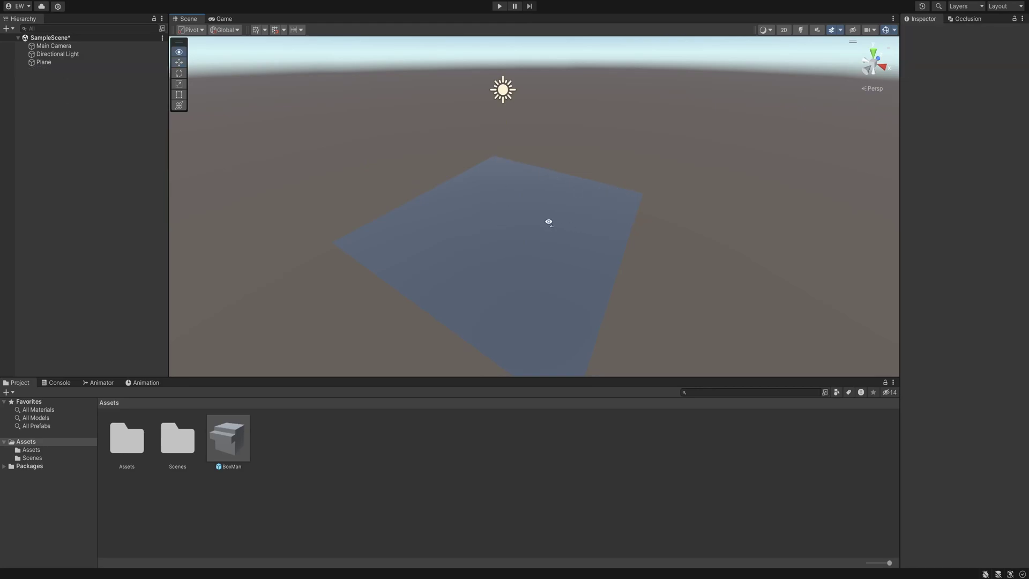
Step: Create a prefab variant of the BoxMan prefab and name it BoxBoy
right_drag(549, 221, 528, 272)
key(w)
right_click(225, 437)
mouse_move(276, 168)
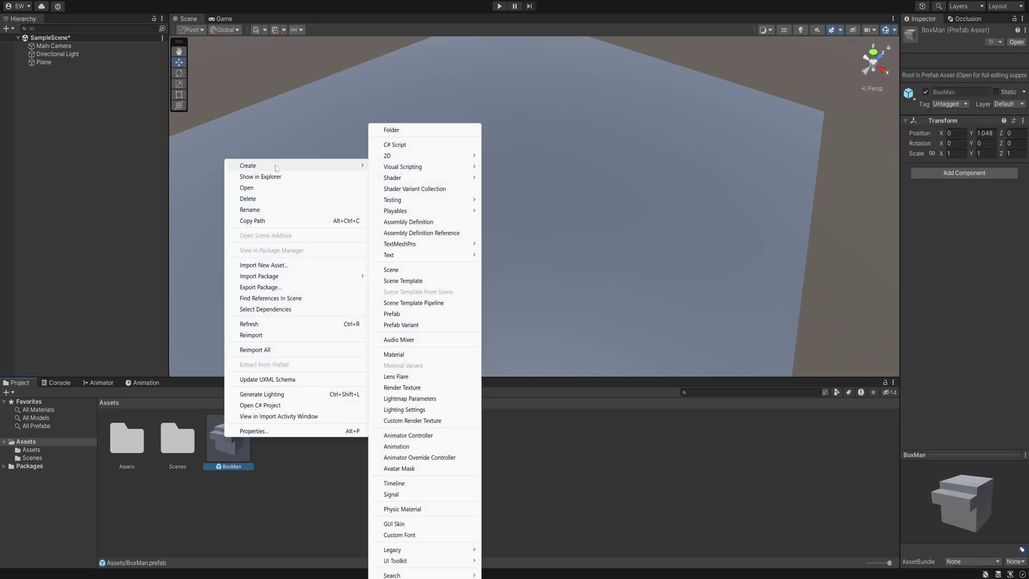
click(410, 325)
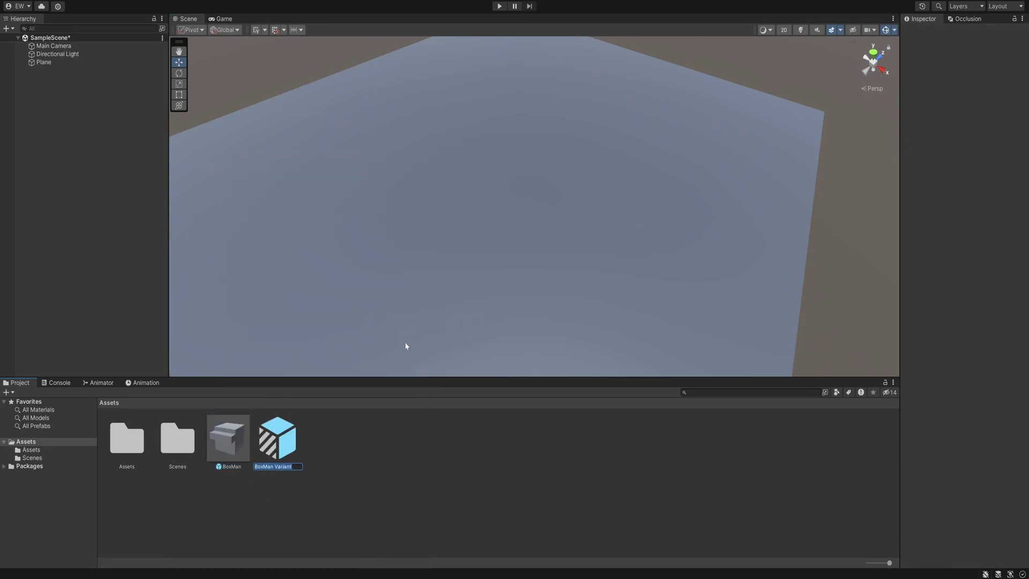
text(BoxBoy)
key(Return)
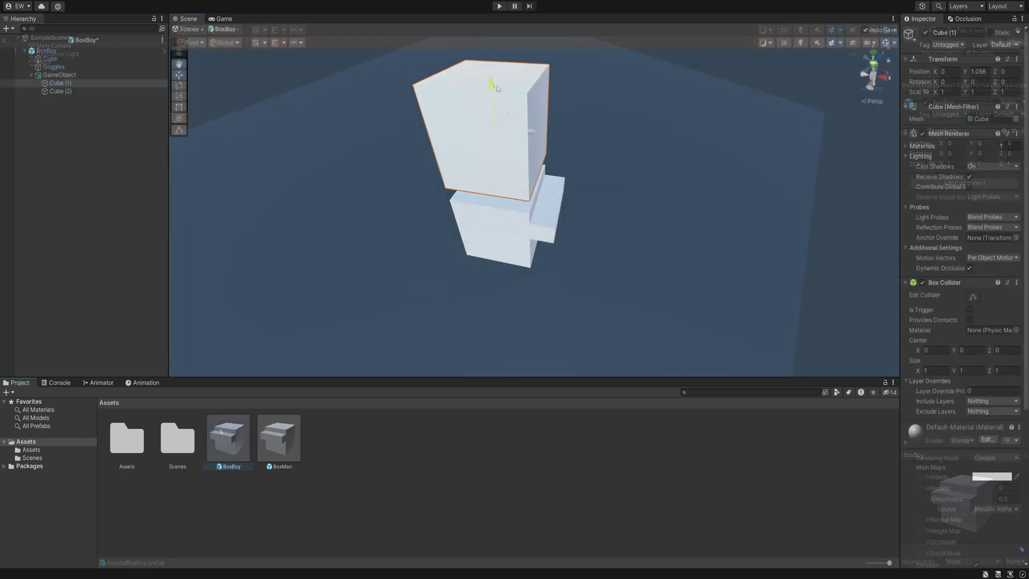
Step: Form a hat on the BoxBoy variant from two cubes under one GameObject, with Cube (2) flattened into a wider brim
drag(490, 86, 522, 170)
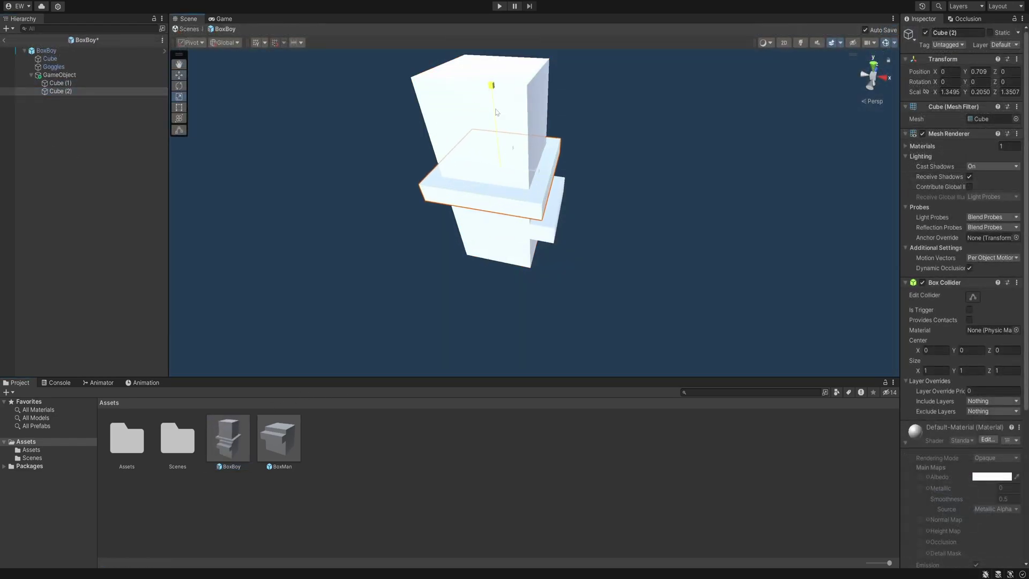
click(60, 75)
click(616, 170)
right_drag(616, 170, 312, 85)
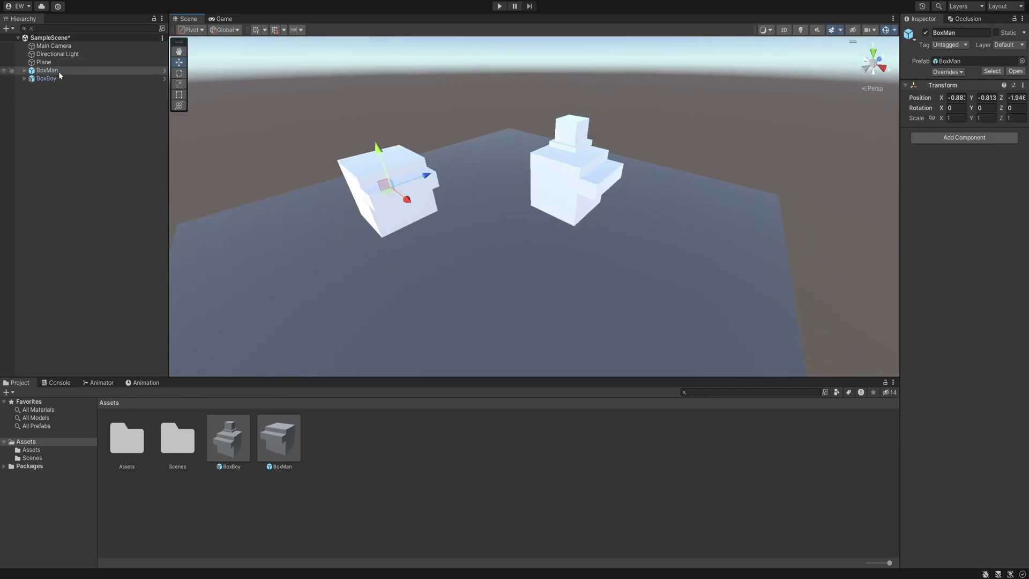
Step: Open the BoxMan prefab and move its Goggles outward, away from the body cube
double_click(52, 71)
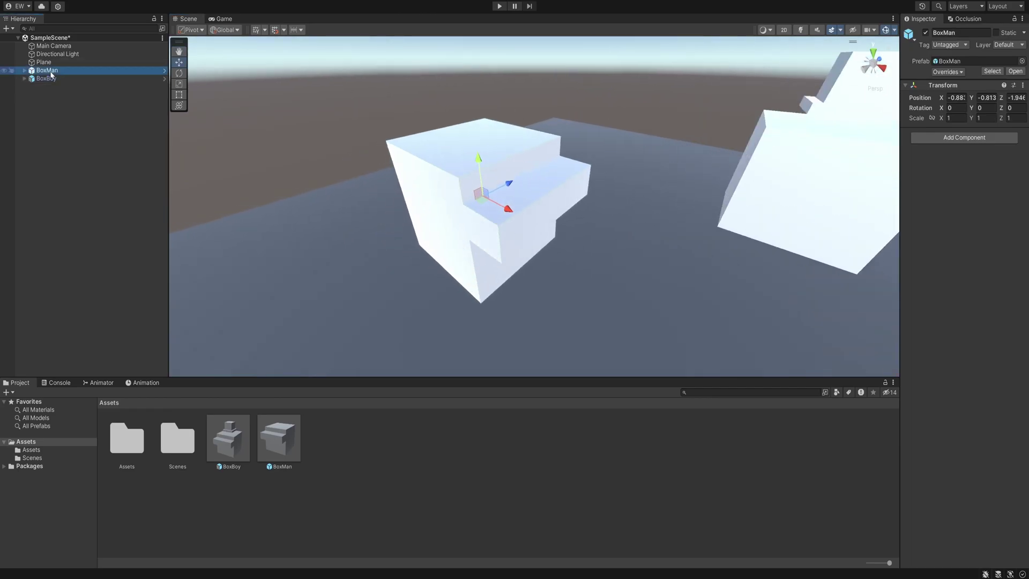
key(s)
right_drag(448, 204, 451, 212)
click(280, 448)
double_click(279, 449)
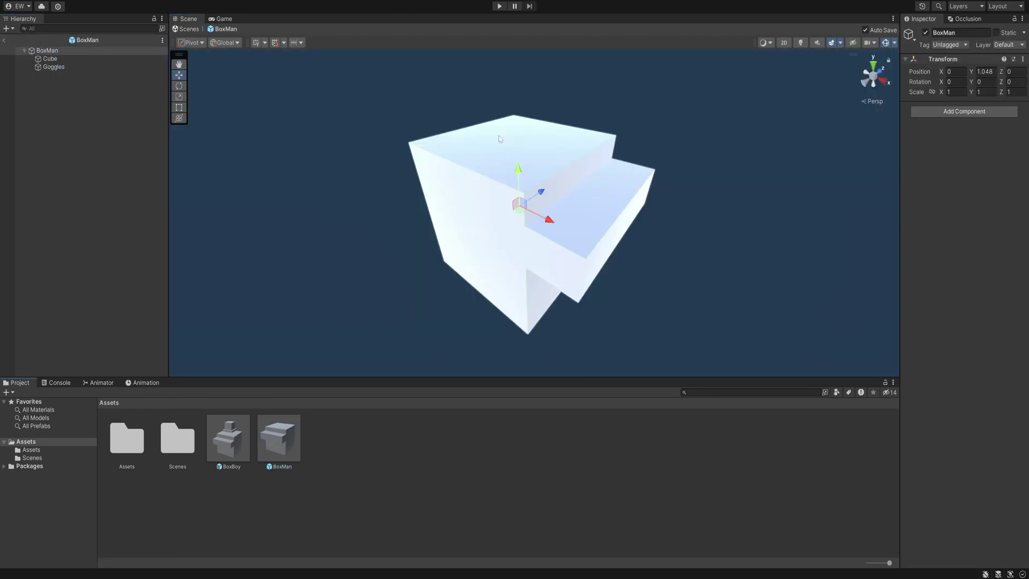
click(509, 236)
click(577, 231)
drag(622, 222, 668, 239)
scroll(593, 136, down, 5)
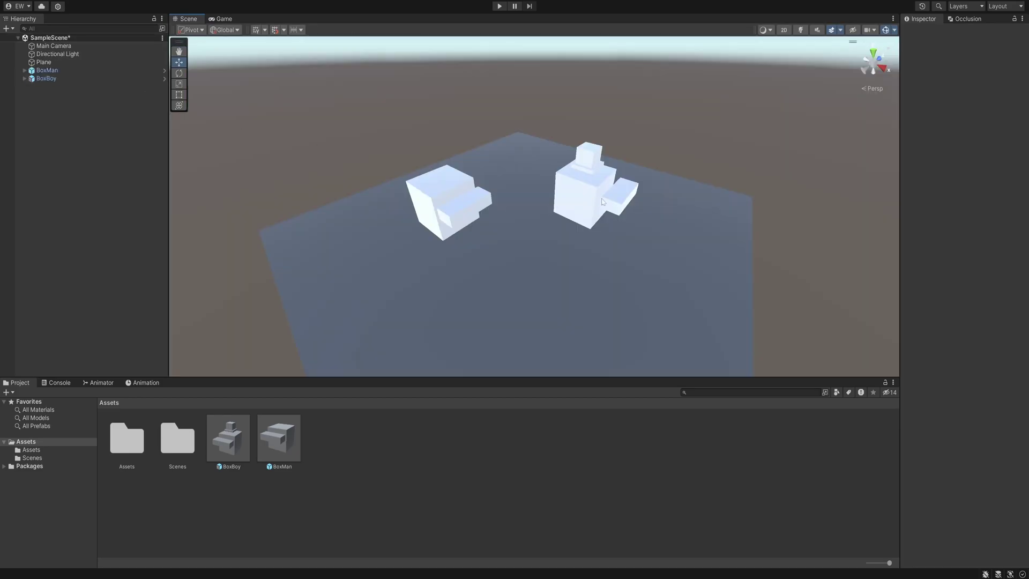
Step: Examine the goggles on the BoxMan and BoxBoy instances in the scene from several angles
click(603, 202)
right_drag(603, 202, 710, 188)
key(w)
alt+drag(710, 188, 674, 198)
right_drag(675, 199, 670, 199)
key(w)
click(658, 150)
right_drag(612, 156, 606, 176)
key(s)
alt+drag(605, 176, 598, 185)
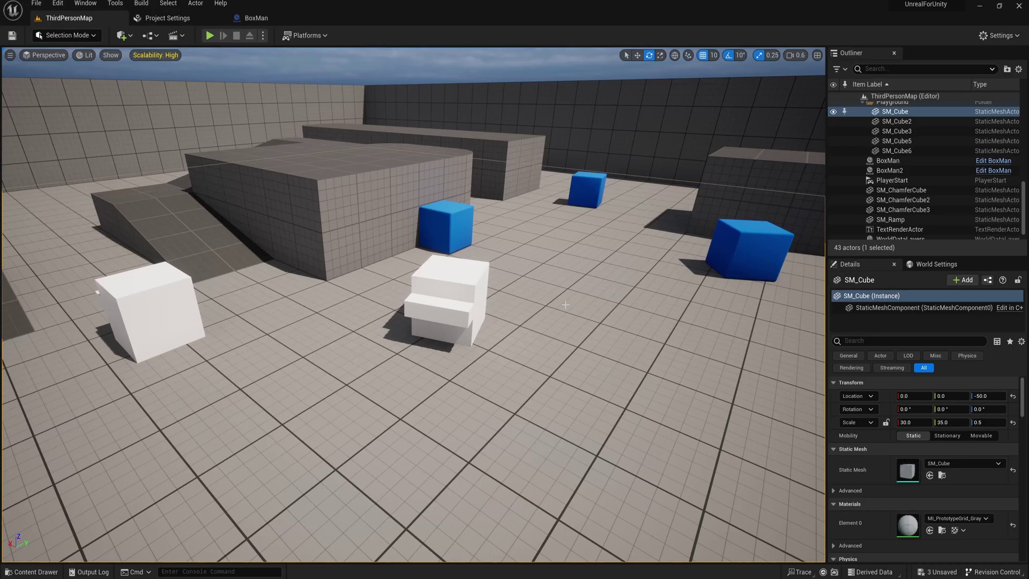
Step: Switch to Unreal Editor and create a child blueprint class of BoxMan named BoxBoy
key(ctrl+space)
right_click(516, 378)
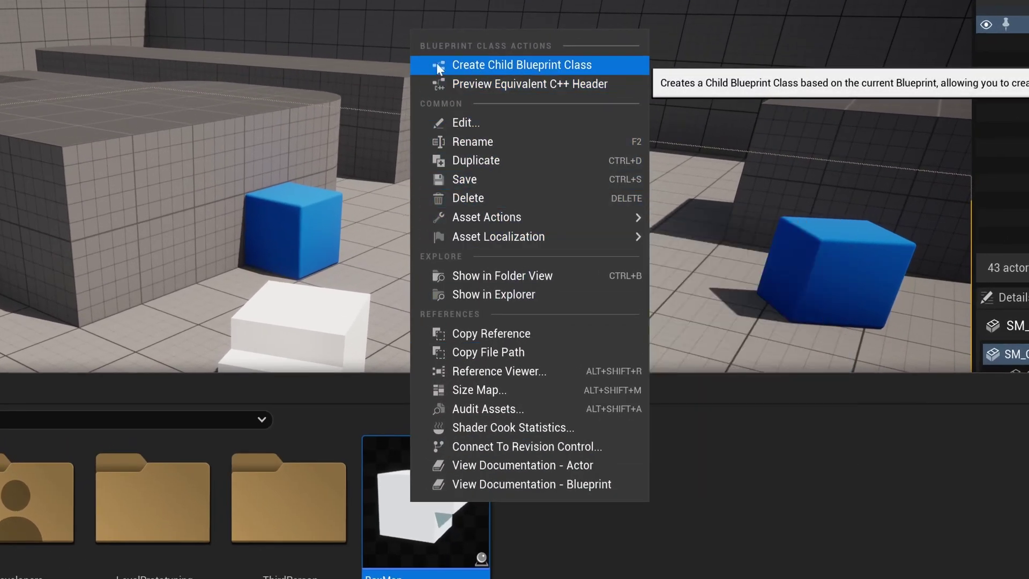
click(497, 66)
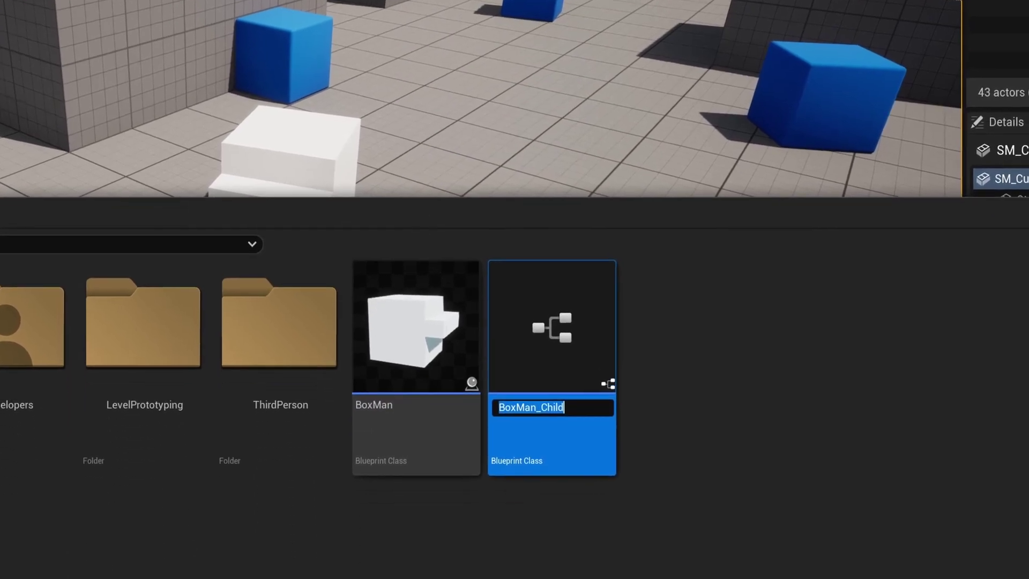
text(BoxBoy)
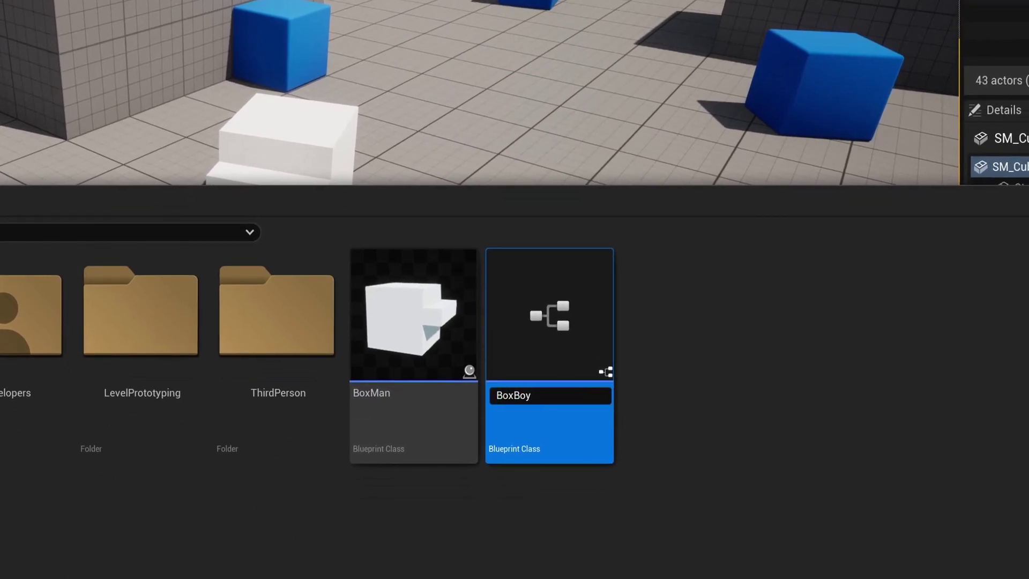
key(Return)
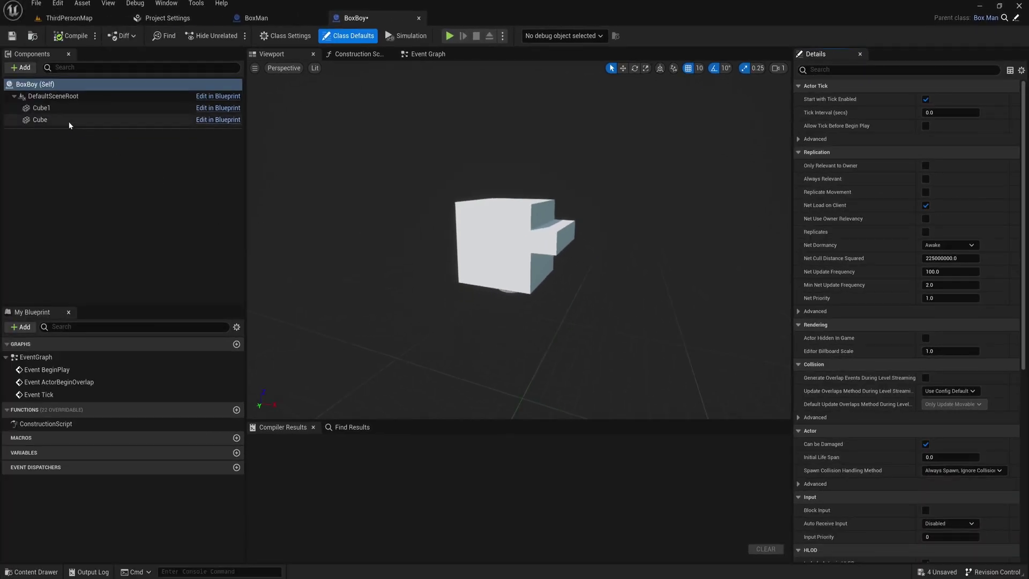
Step: Add a Scene component under DefaultSceneRoot in the BoxBoy blueprint
right_click(45, 97)
click(25, 68)
text(sc)
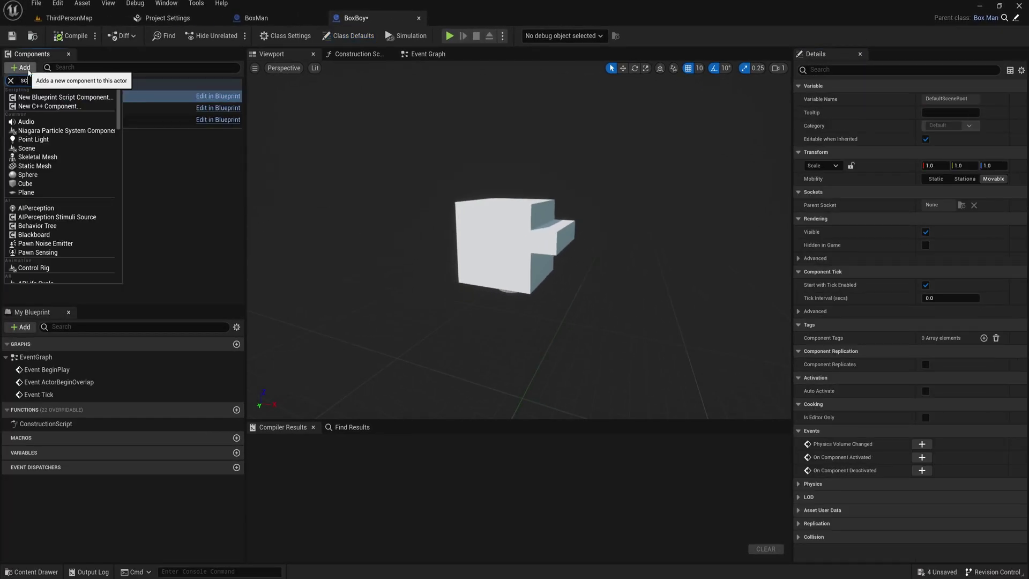
text(ene)
key(Return)
Step: Add a cube above the body under the Scene component and duplicate it as a brim scaled to 1.25, 1.0, 0.25
click(25, 68)
text(cube)
key(Return)
drag(510, 220, 509, 115)
key(ctrl+d)
key(r)
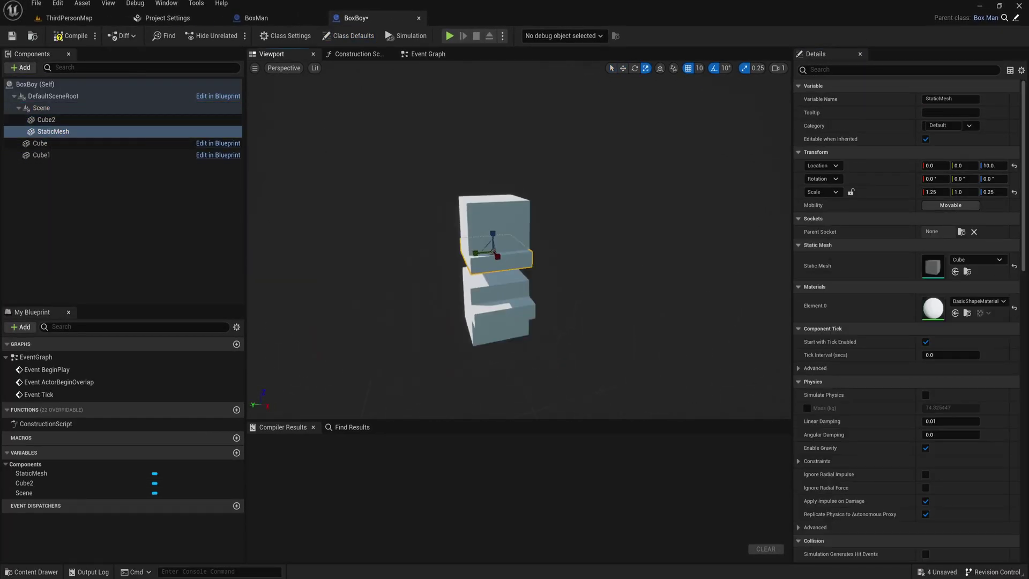
Step: Shrink the Scene component holding both hat cubes and position it over the body
click(41, 108)
drag(528, 252, 504, 252)
key(w)
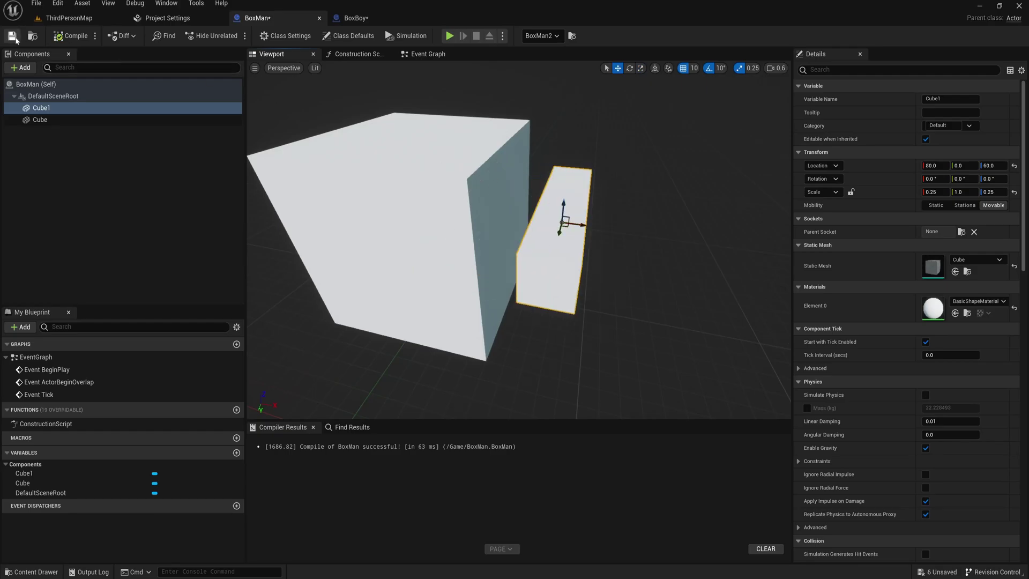
Step: Review the BoxBoy blueprint, then compare the BoxMan and BoxBoy instances in the ThirdPersonMap level
click(370, 20)
scroll(465, 167, up, 5)
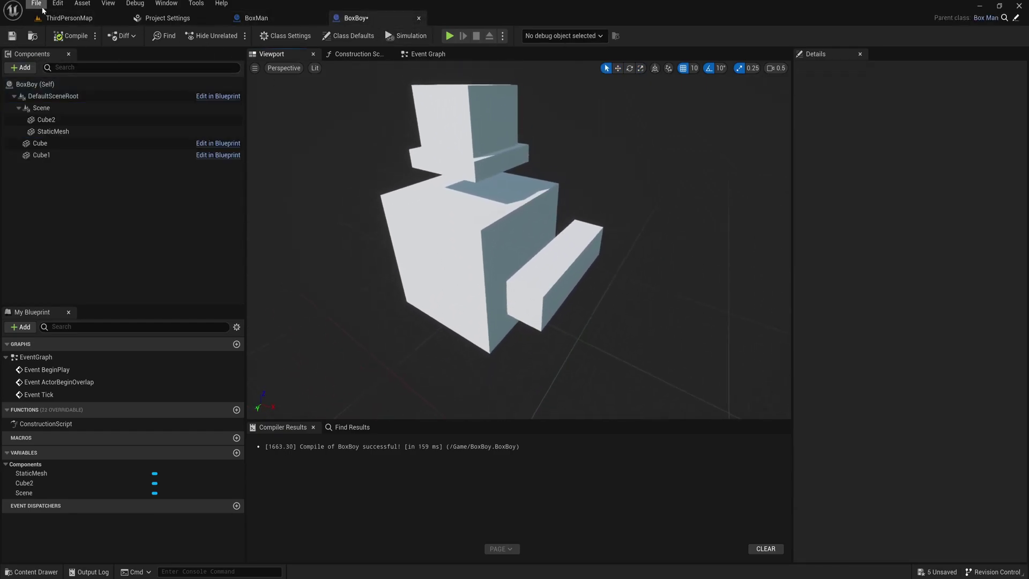
click(68, 17)
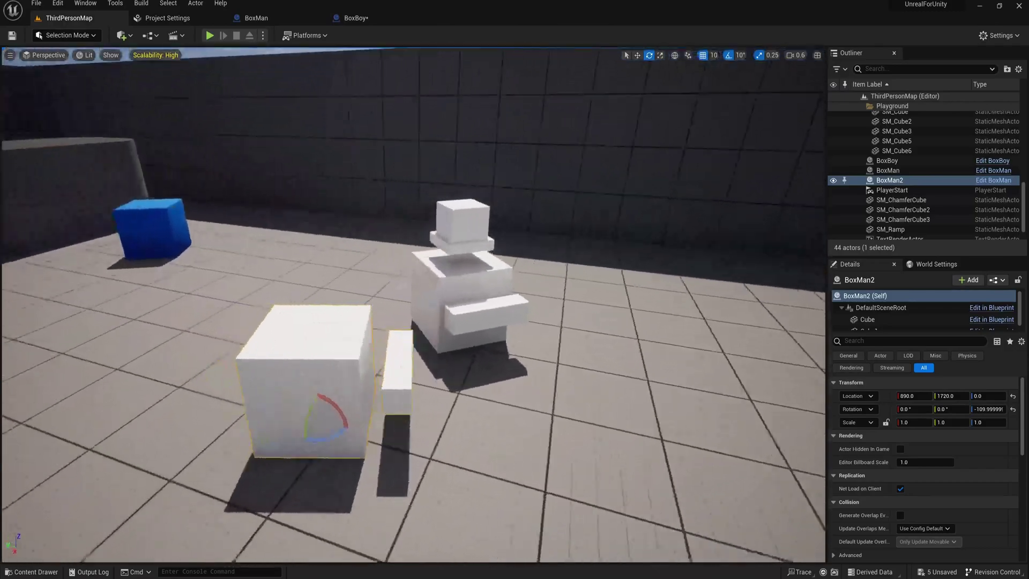
right_drag(413, 304, 477, 378)
right_drag(416, 326, 413, 303)
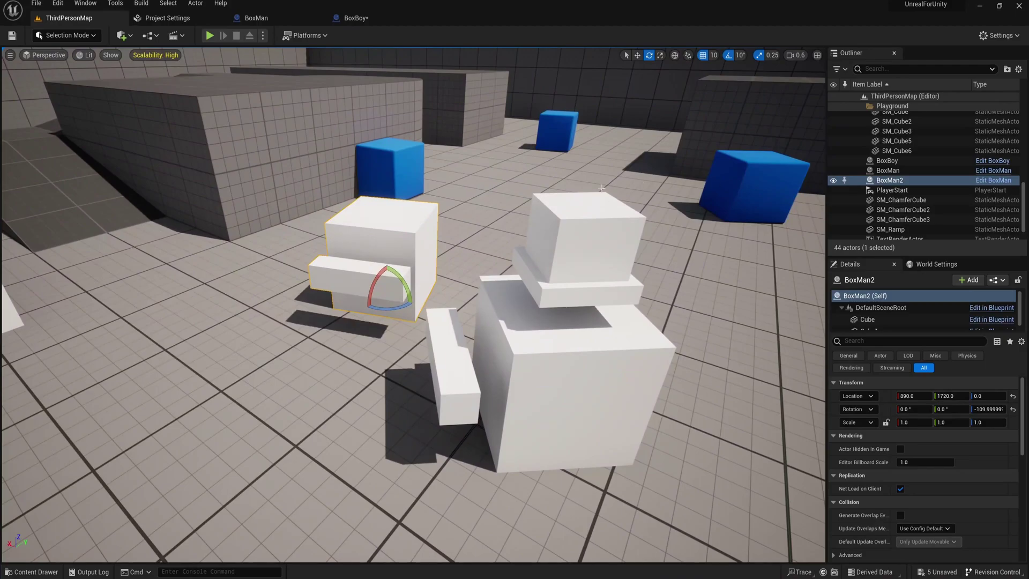
right_drag(602, 188, 616, 195)
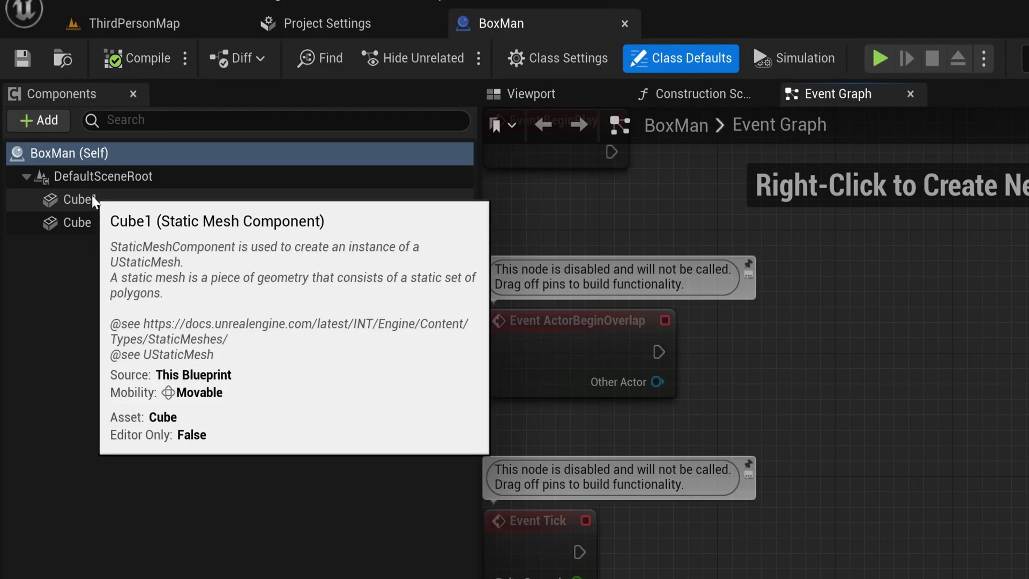
Step: Try moving the Cube component in the BoxMan blueprint and undo the move
click(39, 120)
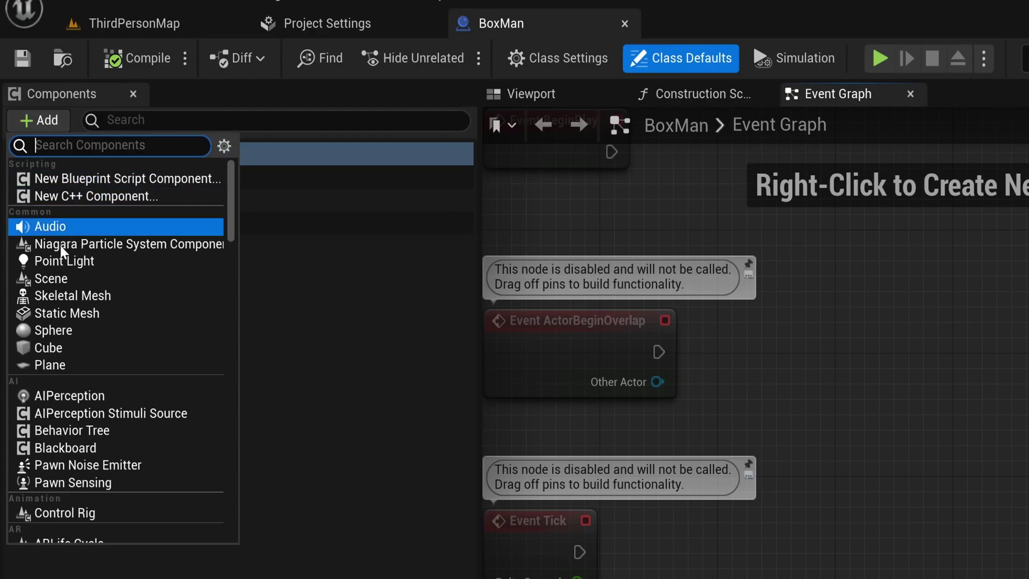
click(49, 348)
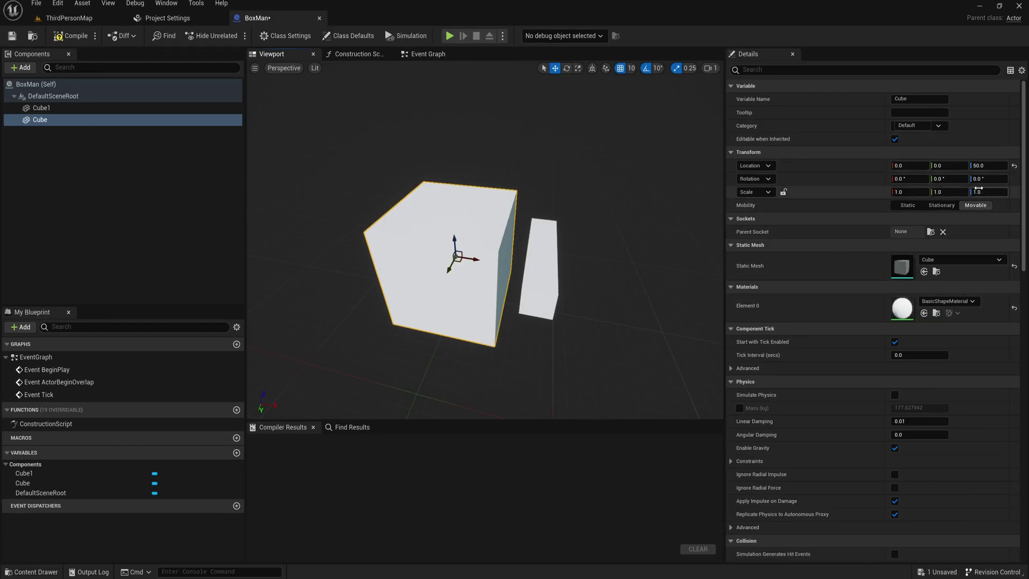
drag(455, 242, 376, 221)
key(ctrl+z)
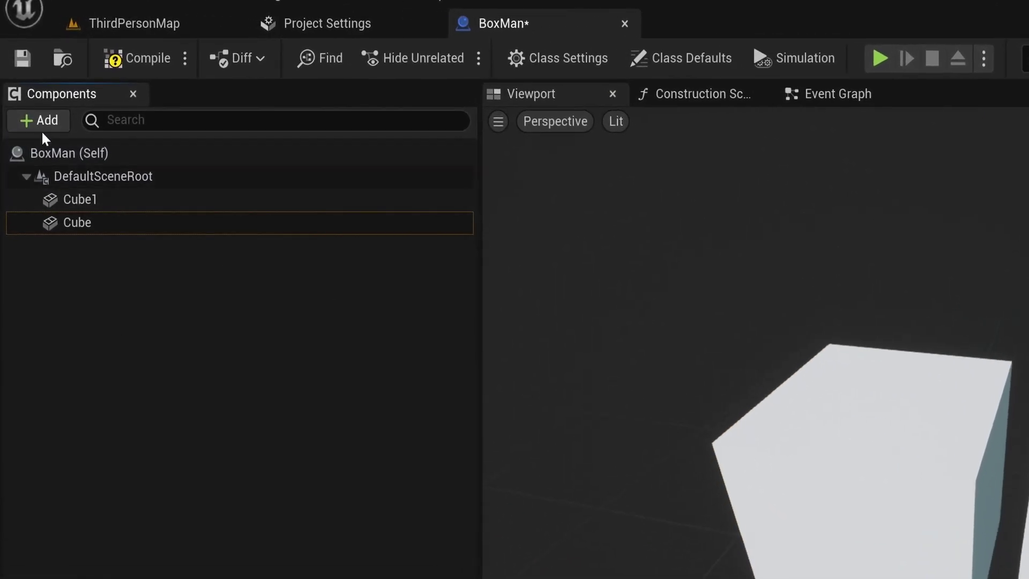
Step: Browse the available component types and add a Floating Pawn Movement component to the BoxMan blueprint
click(21, 67)
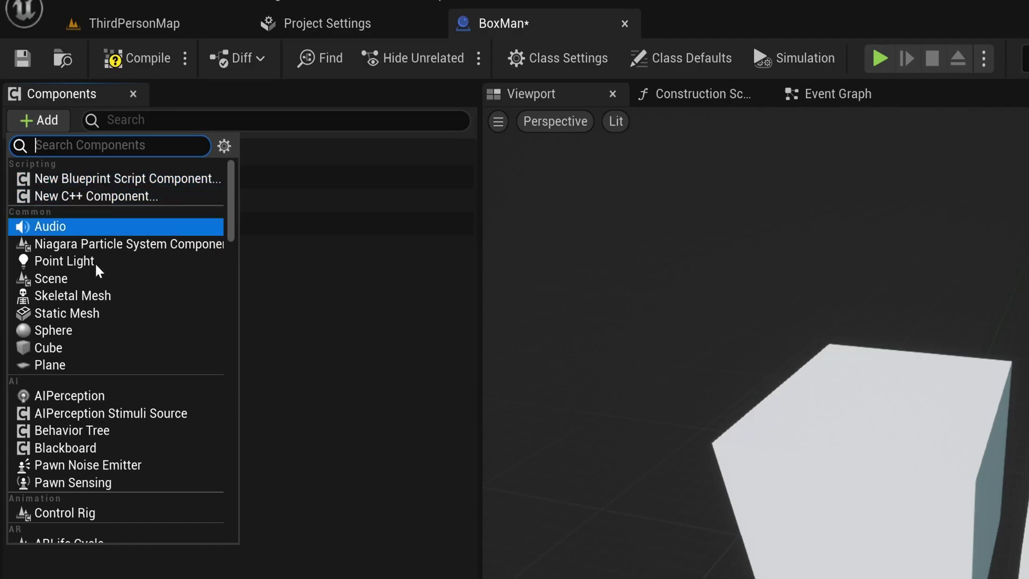
scroll(93, 343, down, 1)
scroll(91, 403, down, 9)
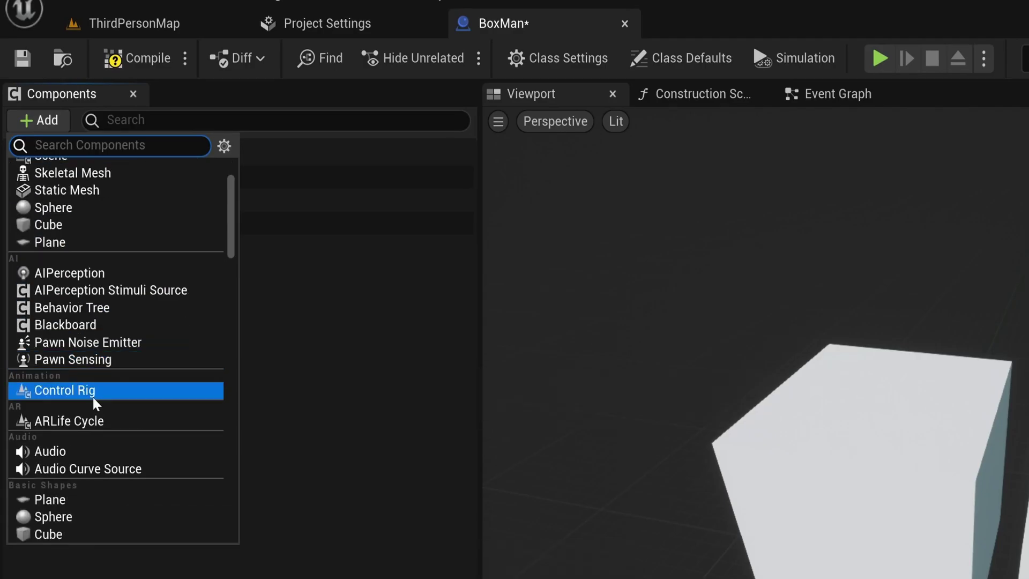
scroll(91, 413, down, 3)
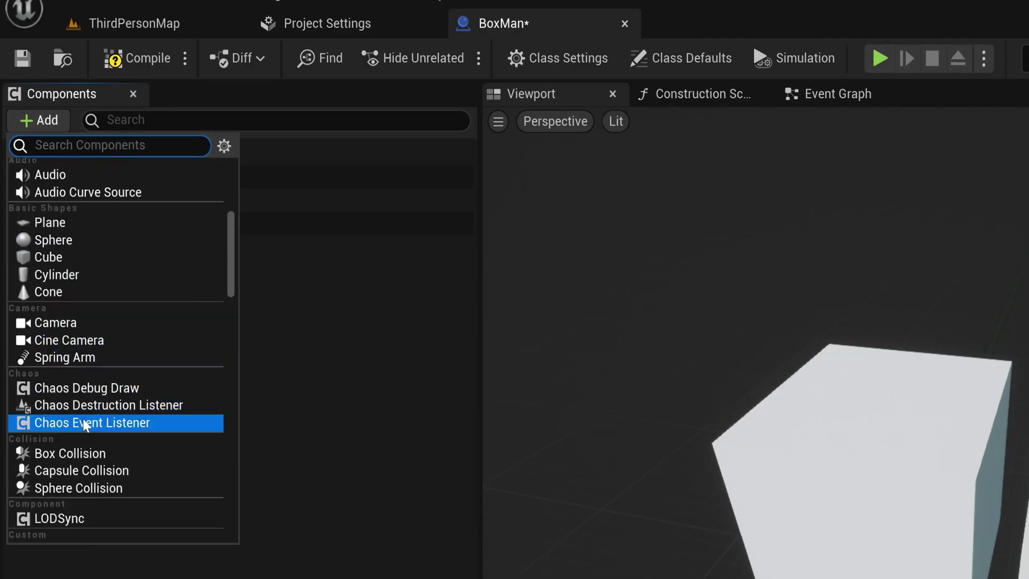
scroll(85, 436, down, 4)
scroll(86, 447, down, 12)
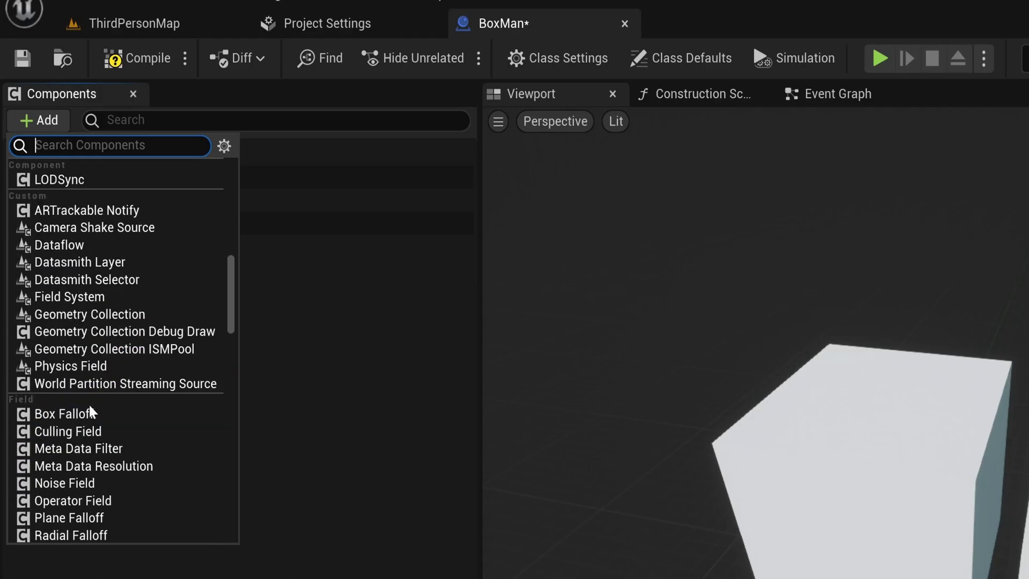
scroll(88, 416, down, 5)
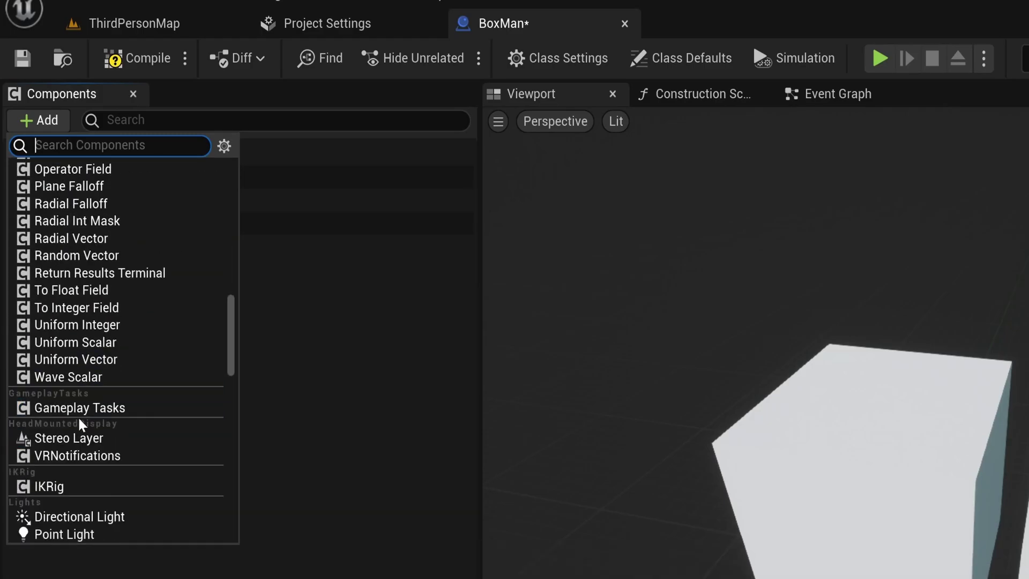
scroll(84, 417, down, 2)
scroll(80, 407, down, 3)
scroll(76, 343, up, 2)
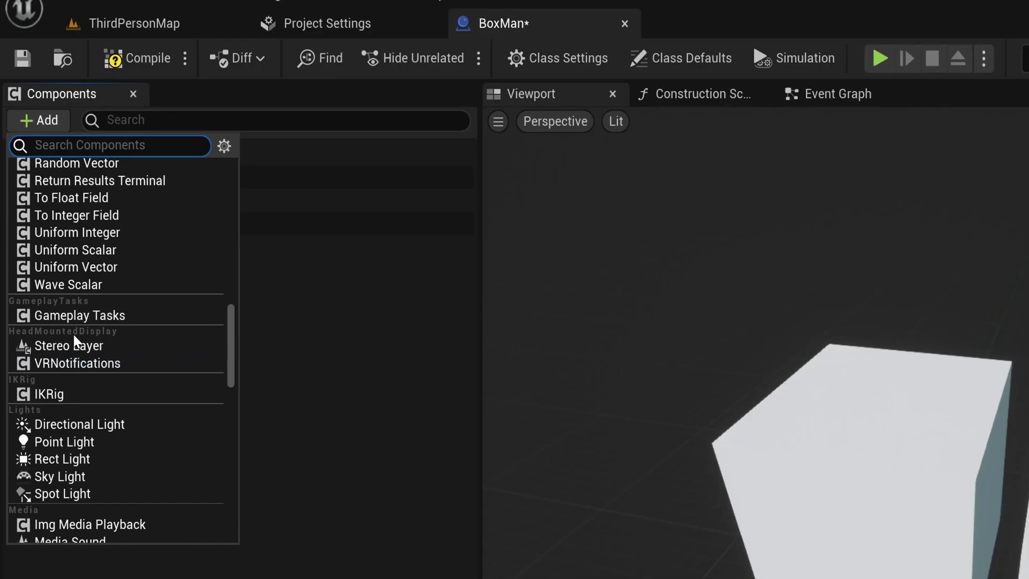
scroll(81, 351, down, 4)
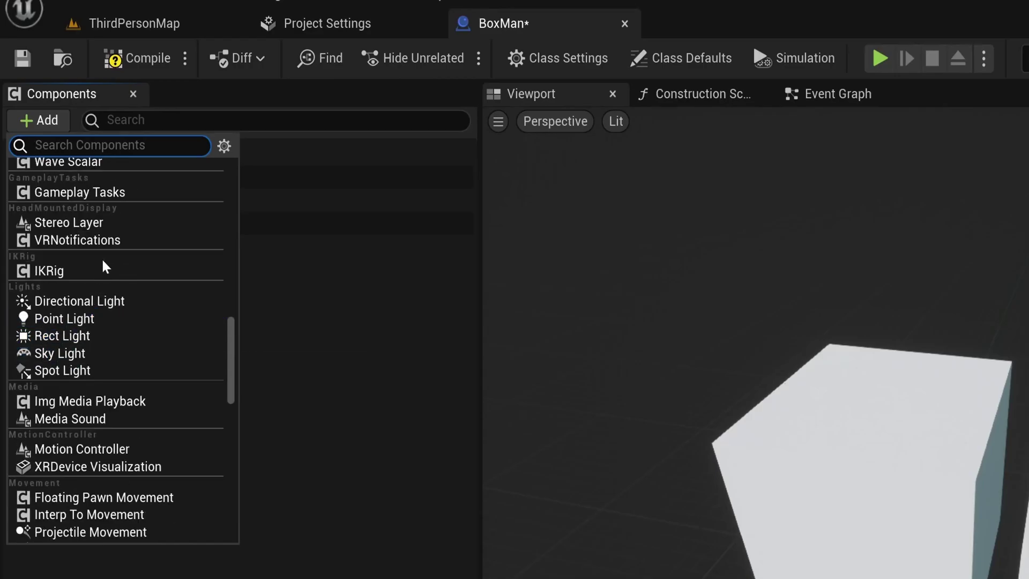
scroll(88, 423, down, 1)
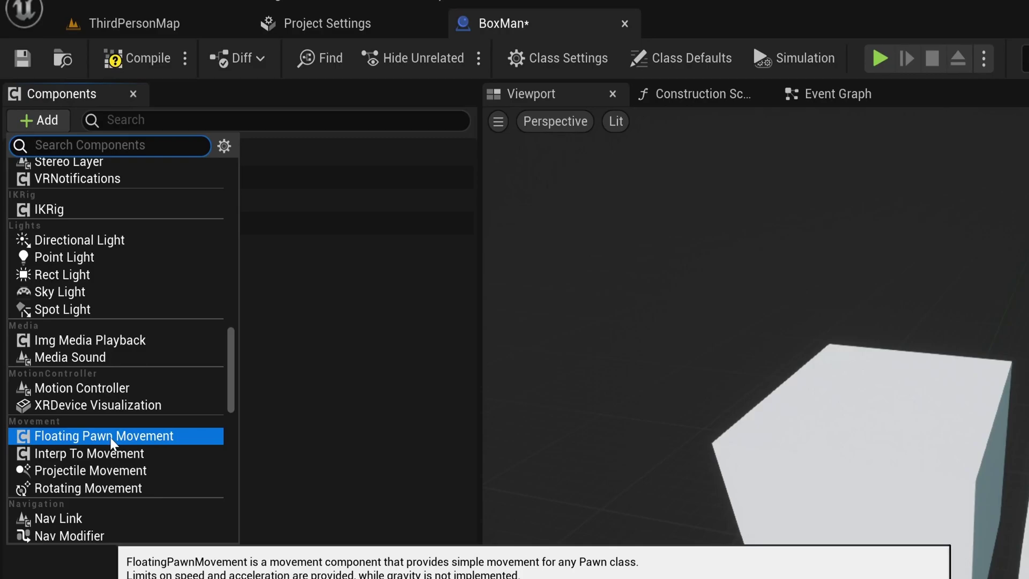
click(111, 443)
click(121, 331)
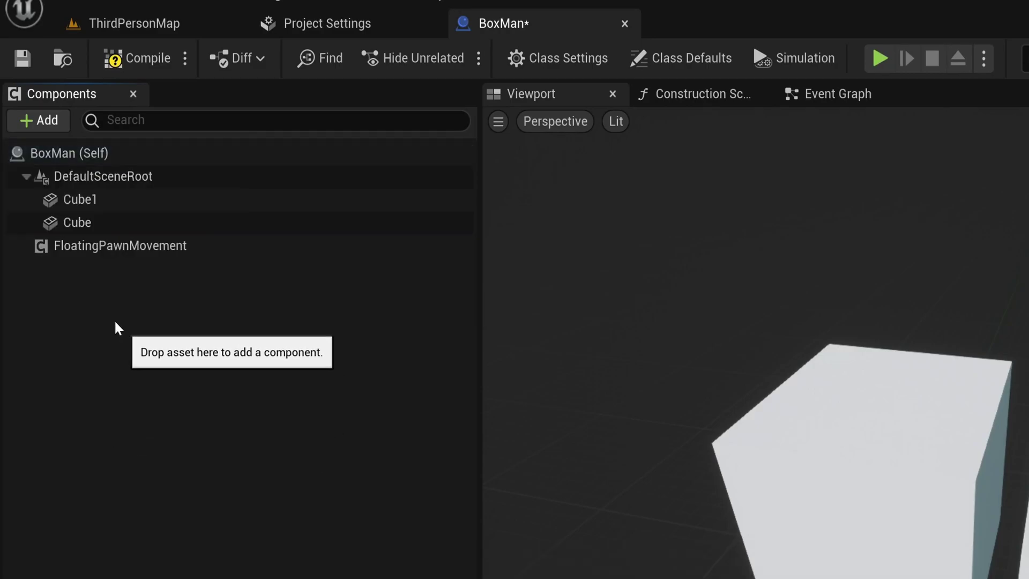
Step: Select the FloatingPawnMovement component and review its properties down to the Events and Collision sections
click(97, 248)
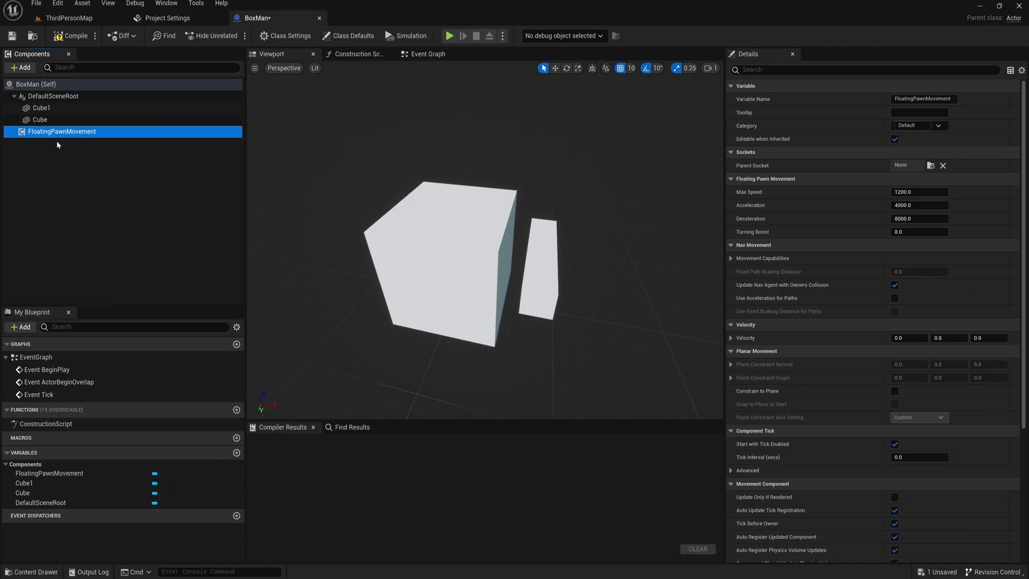
key(Delete)
drag(475, 259, 409, 249)
drag(387, 230, 387, 229)
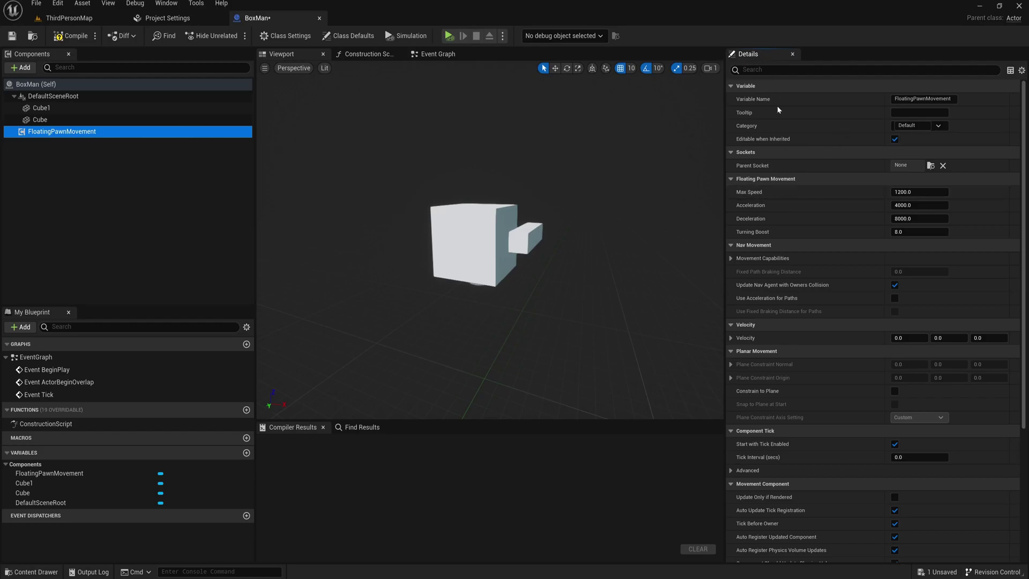
scroll(799, 282, down, 5)
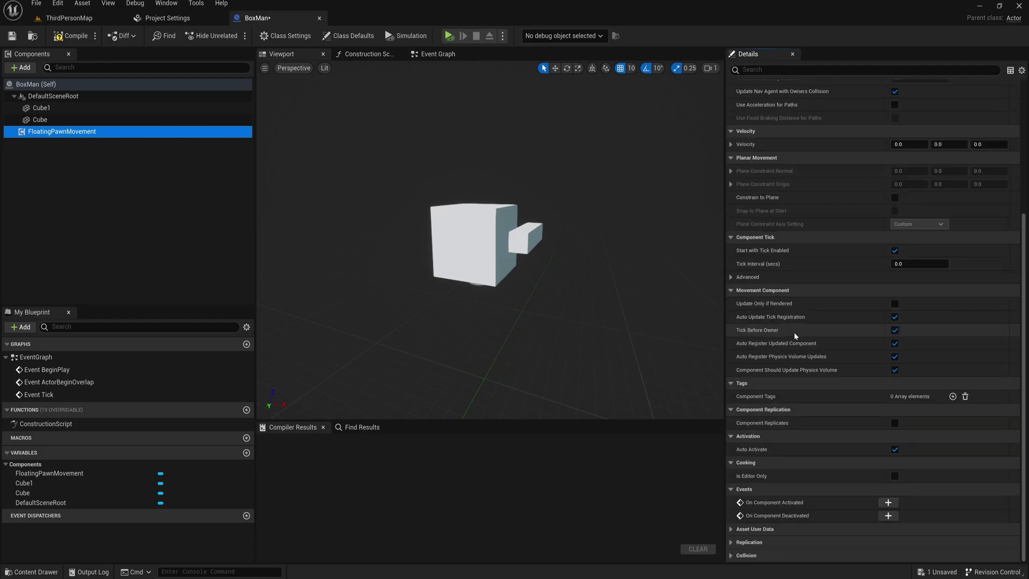
Step: Change the static mesh of the Cube1 component in the BoxMan blueprint to Cylinder
click(130, 181)
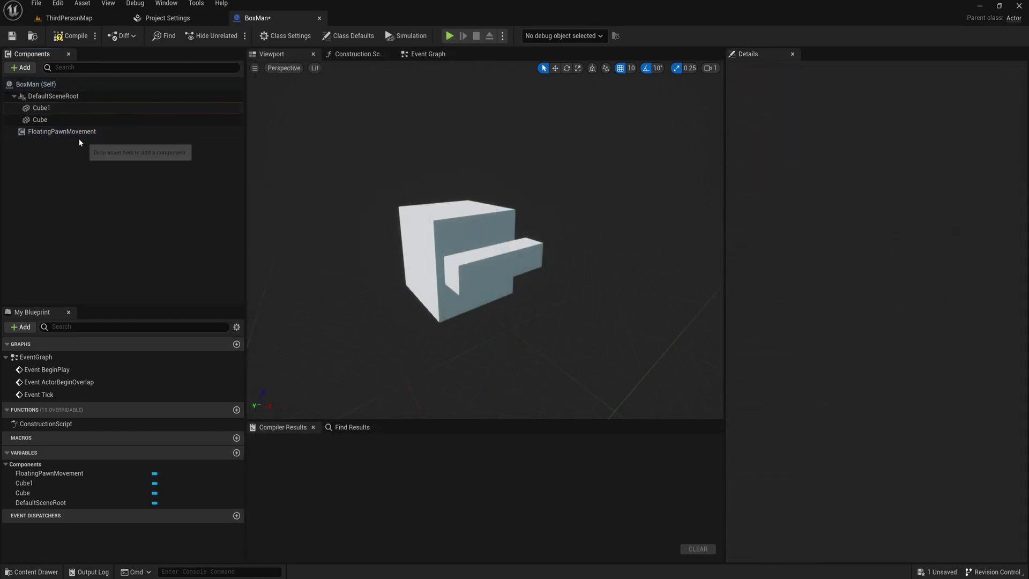
click(49, 109)
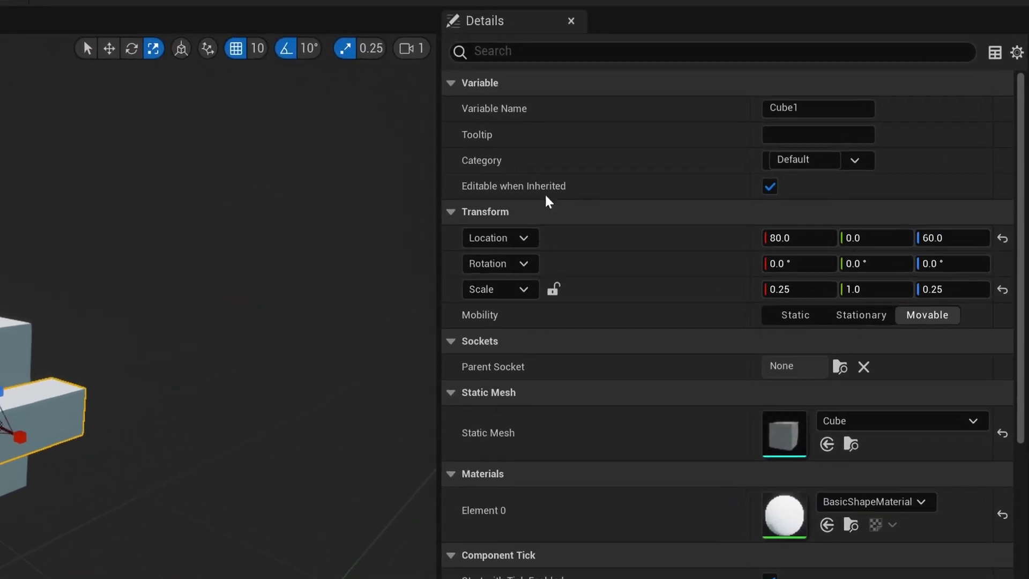
click(853, 422)
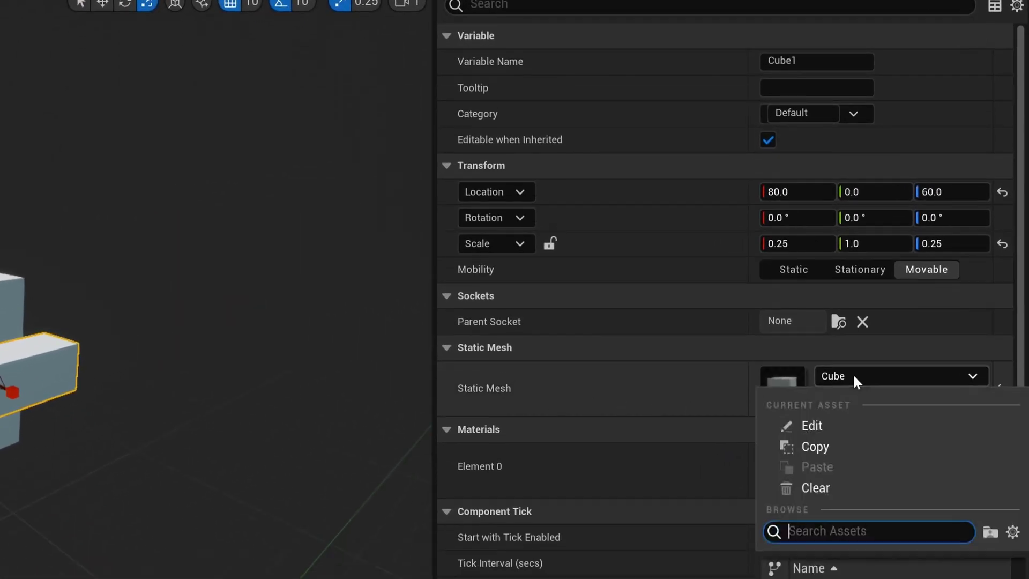
scroll(868, 399, down, 4)
click(867, 382)
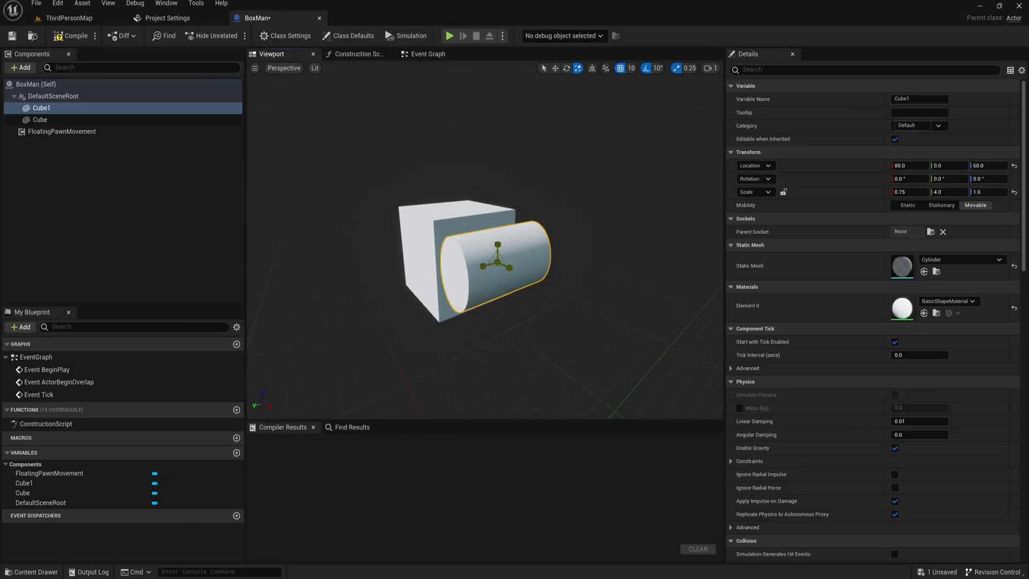
Step: Add a Print String node connected to Event BeginPlay in BoxMan's event graph
click(431, 54)
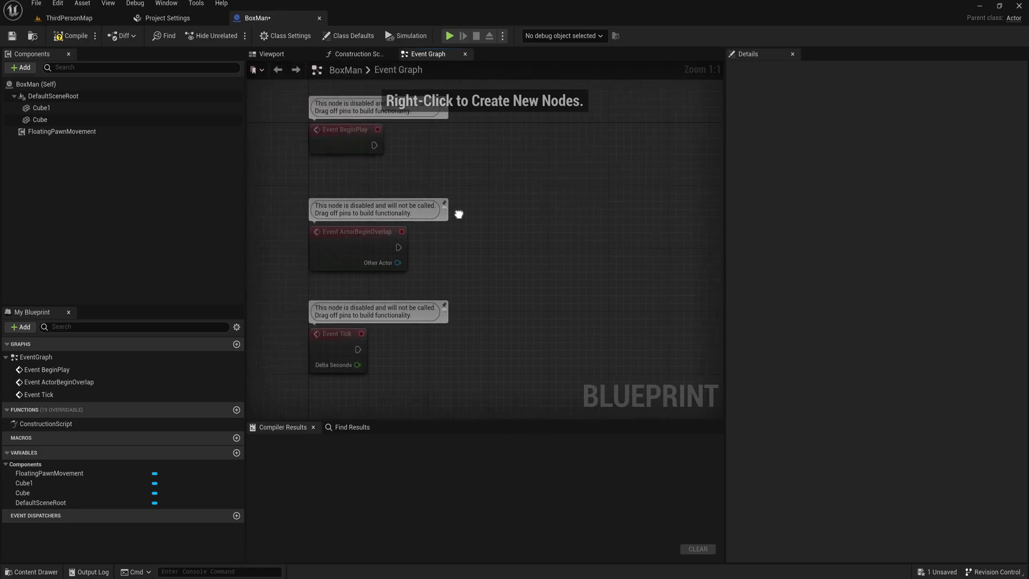
drag(449, 176, 522, 176)
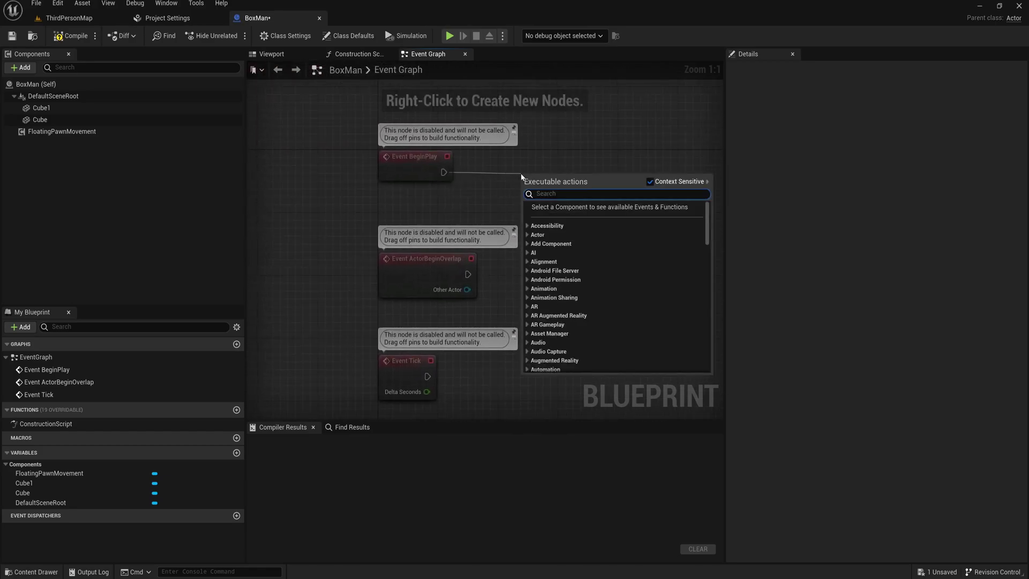
text(print)
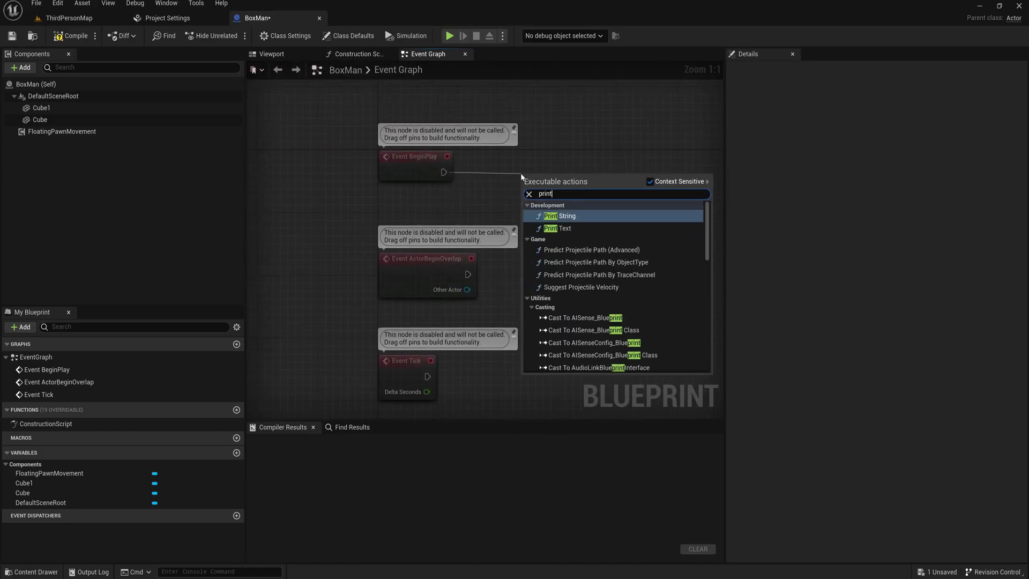
key(Return)
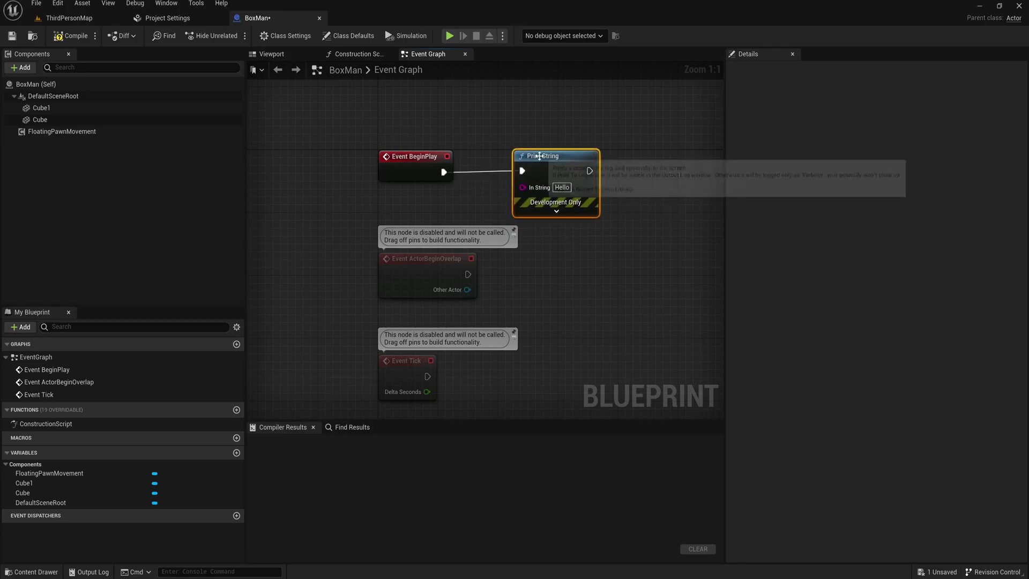
Step: Move the Event ActorBeginOverlap node further down in the event graph, away from the BeginPlay logic
click(520, 277)
drag(416, 270, 416, 365)
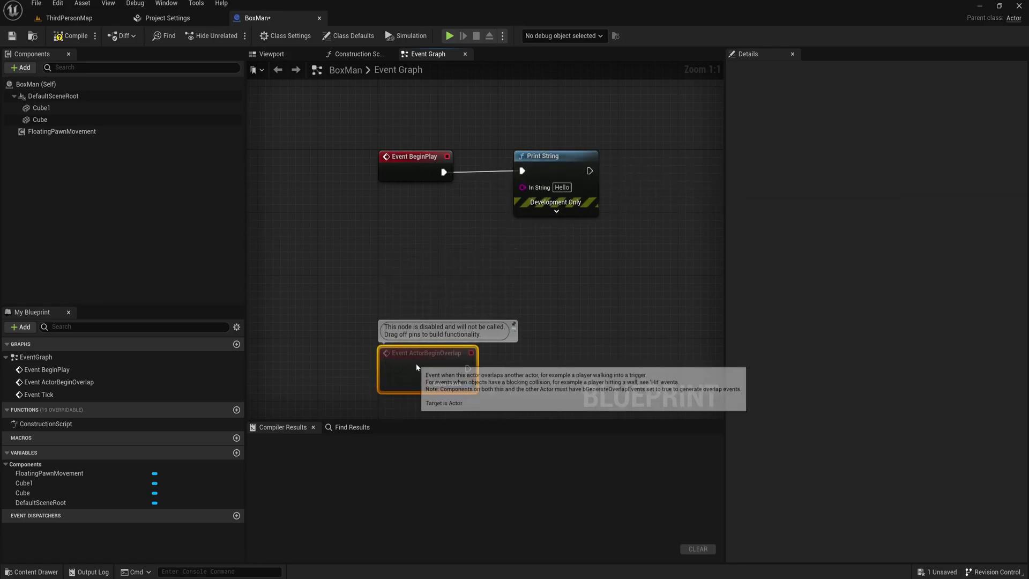
click(510, 258)
right_drag(510, 257, 450, 284)
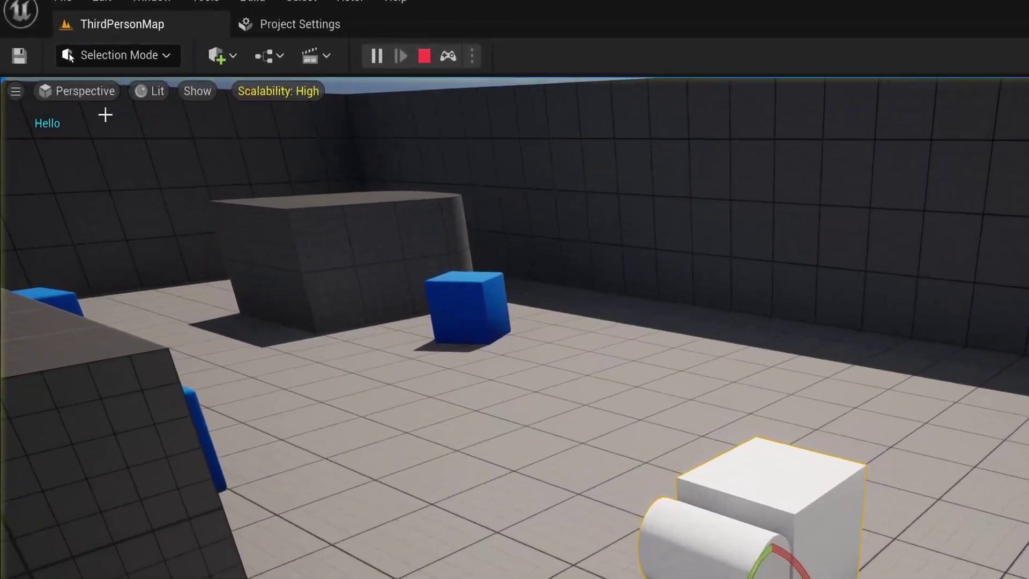
Step: Stop the simulation and replace the BoxMan instance in the level with a BoxBoy instance from the Content folder
click(461, 61)
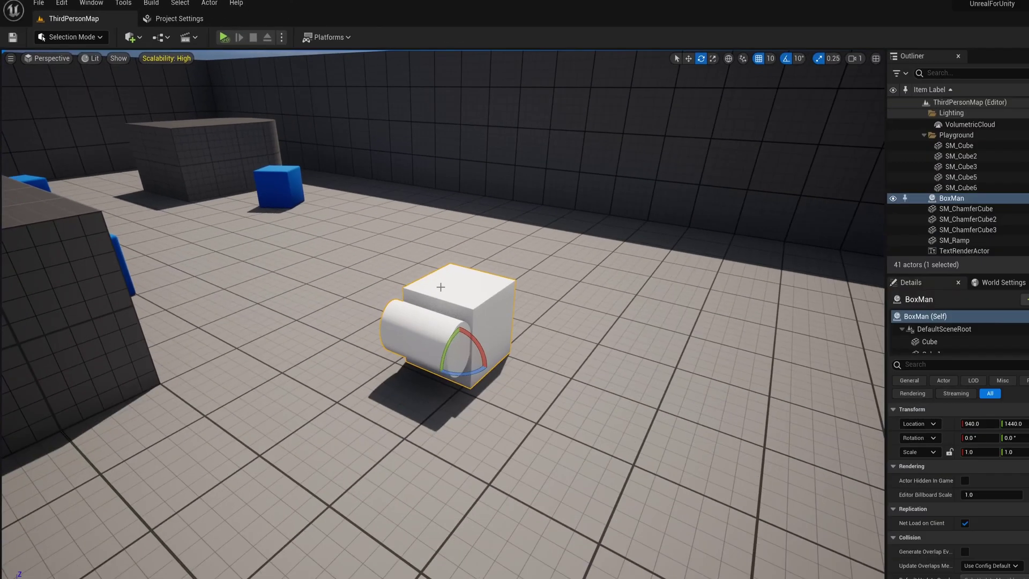
key(Delete)
key(ctrl+space)
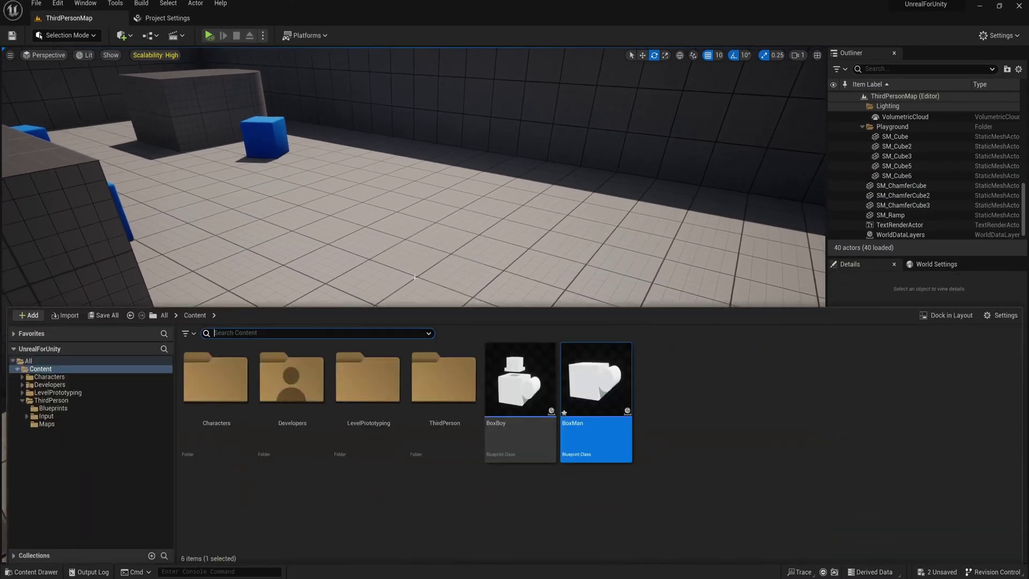
drag(519, 381, 421, 276)
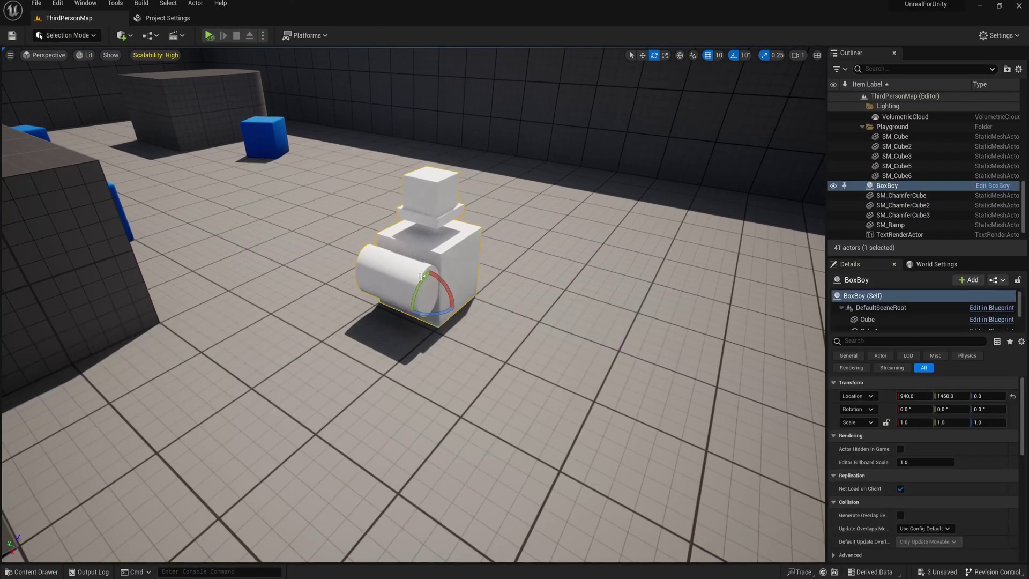
Step: Simulate the level with BoxBoy in place, stop the simulation and undo the last change
click(209, 36)
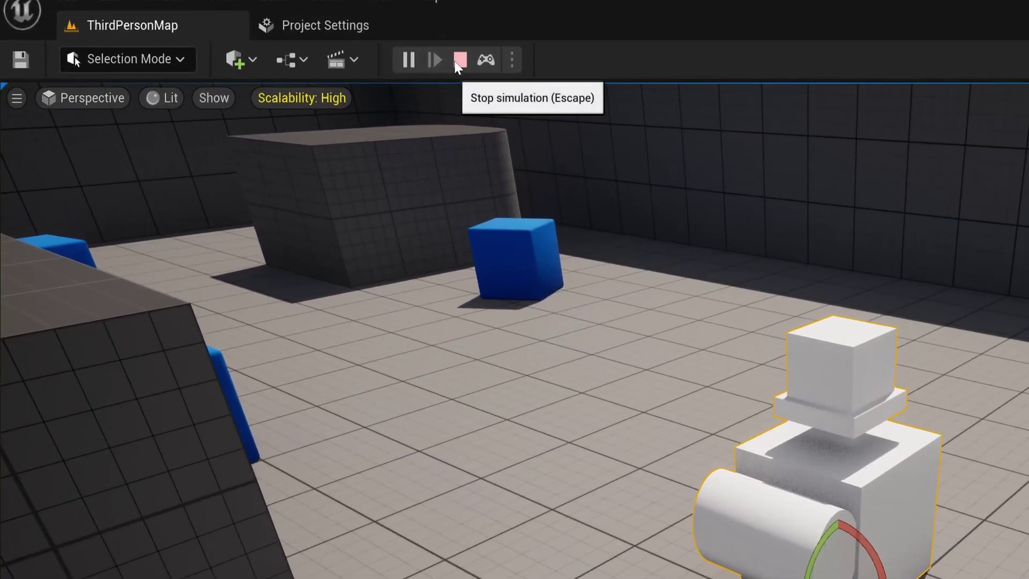
click(457, 61)
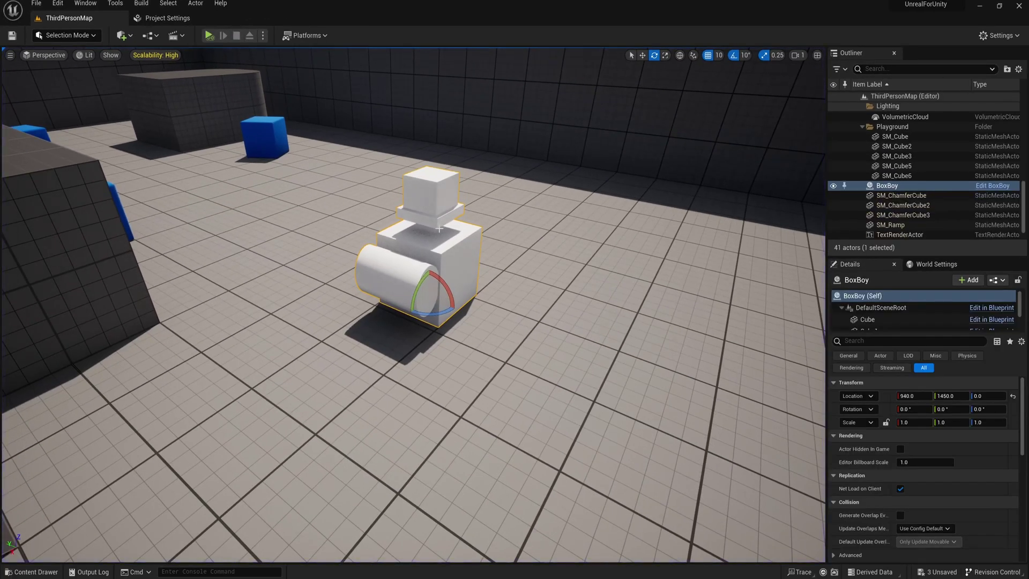
key(ctrl+z)
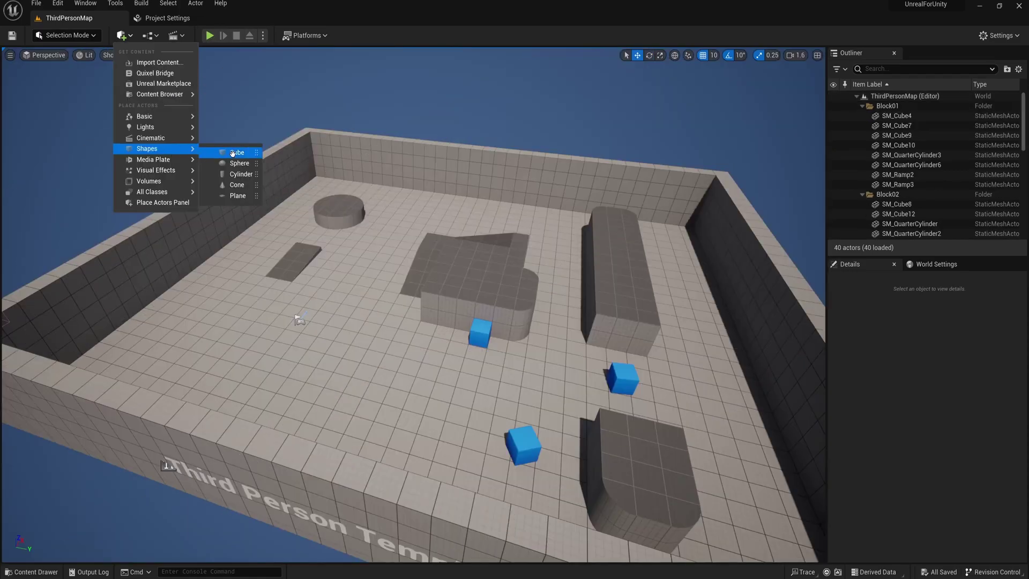
Step: Place a Cube shape in the level and duplicate it
click(237, 150)
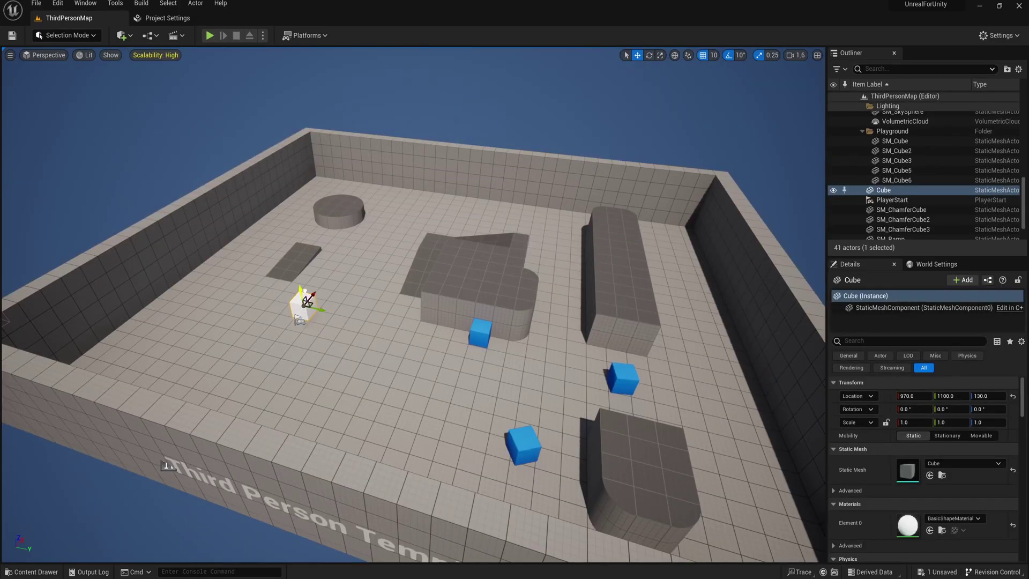
key(ctrl+d)
click(455, 273)
key(w)
right_drag(456, 273, 496, 274)
Step: Duplicate the ramp beside the large central block, placing the copy on the open floor near the white cubes
click(397, 231)
alt+drag(342, 212, 176, 244)
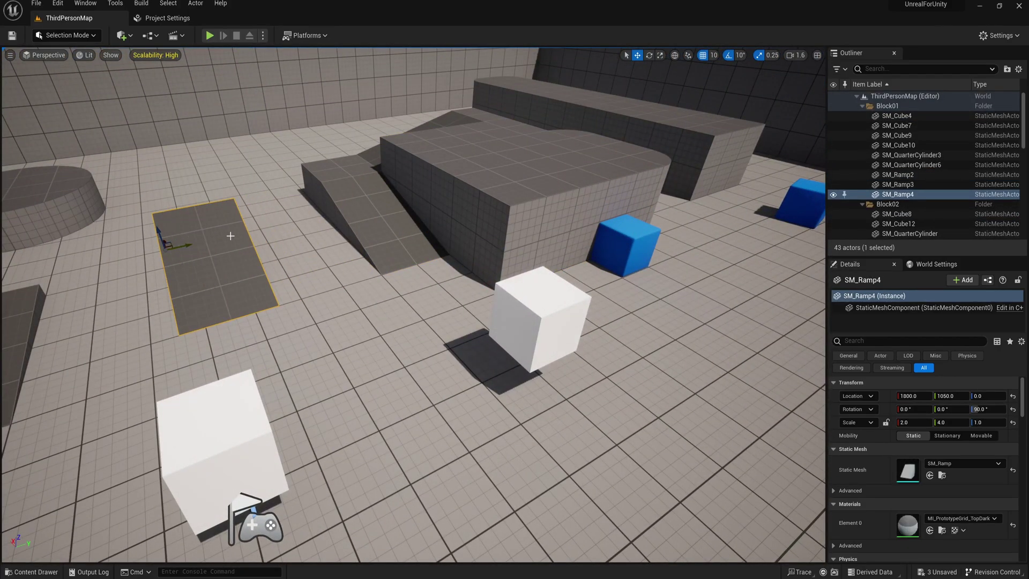
key(s)
right_drag(230, 234, 608, 314)
key(w)
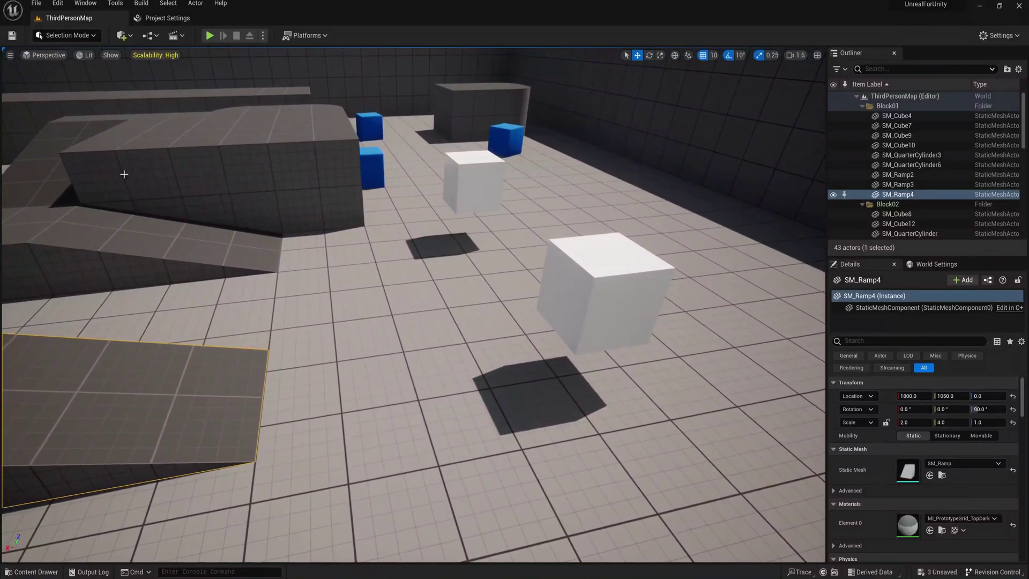
Step: Place an actor from the Visual Effects category into the level
click(121, 36)
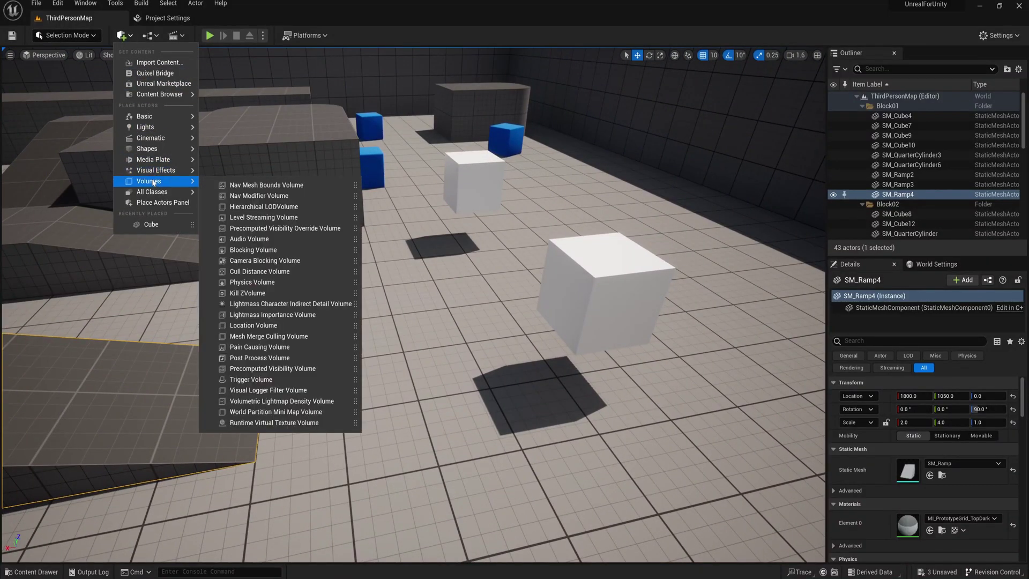
mouse_move(156, 170)
drag(234, 184, 391, 218)
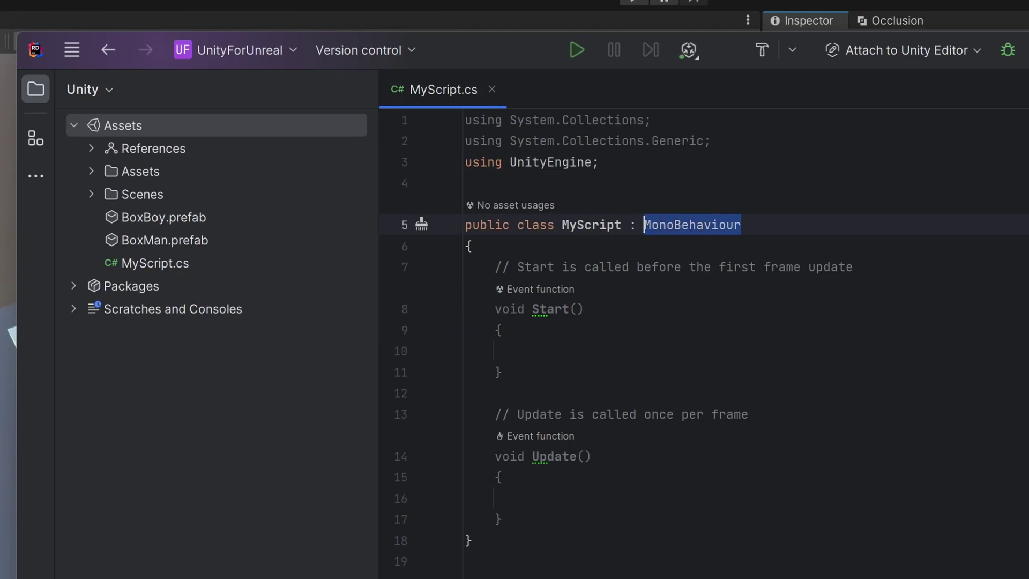
Step: In Rider, replace the MonoBehaviour base class of MyScript with MyParent
text(MyParent)
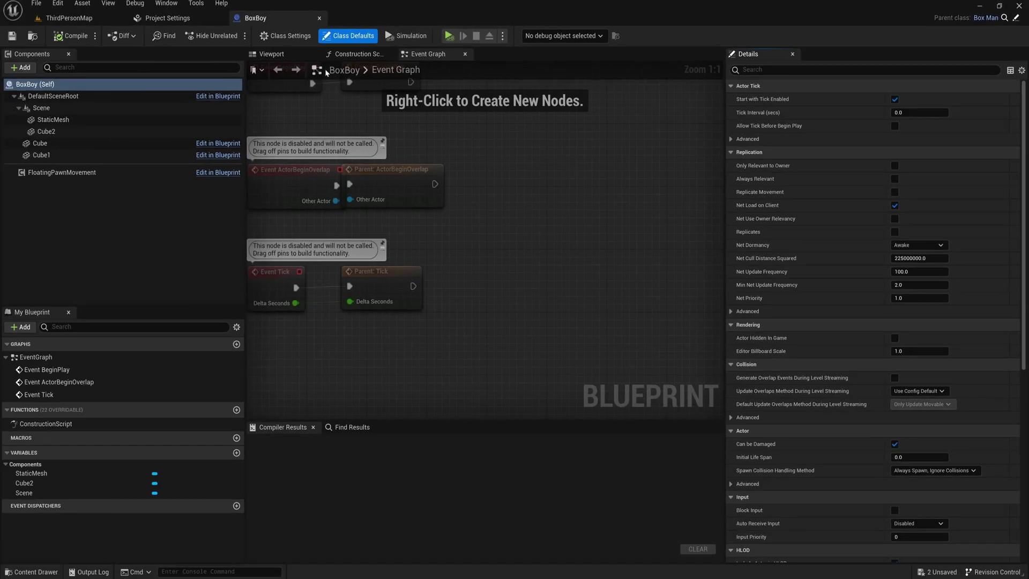
Step: Return to the ThirdPersonMap level in Unreal Editor and open the Characters content folder
click(104, 19)
key(ctrl+space)
double_click(224, 392)
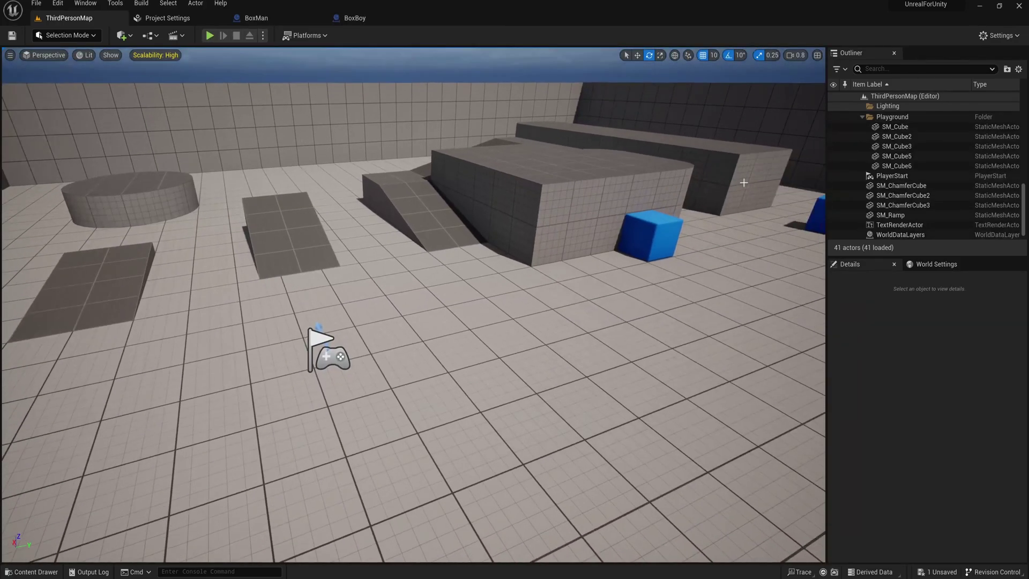
Step: Start creating a new Blueprint Class in the Content folder
right_drag(741, 186, 758, 169)
key(ctrl+space)
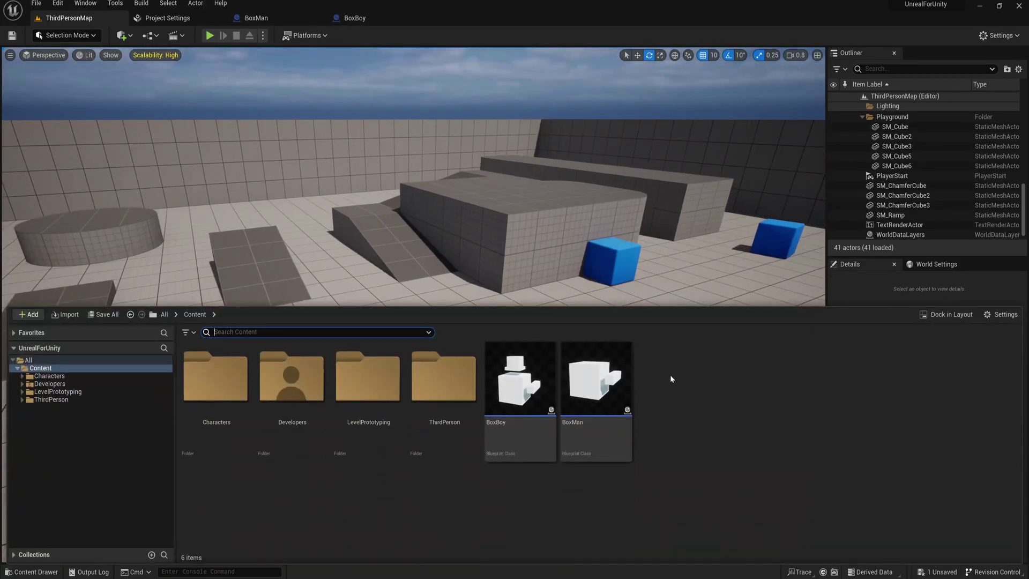
right_click(659, 398)
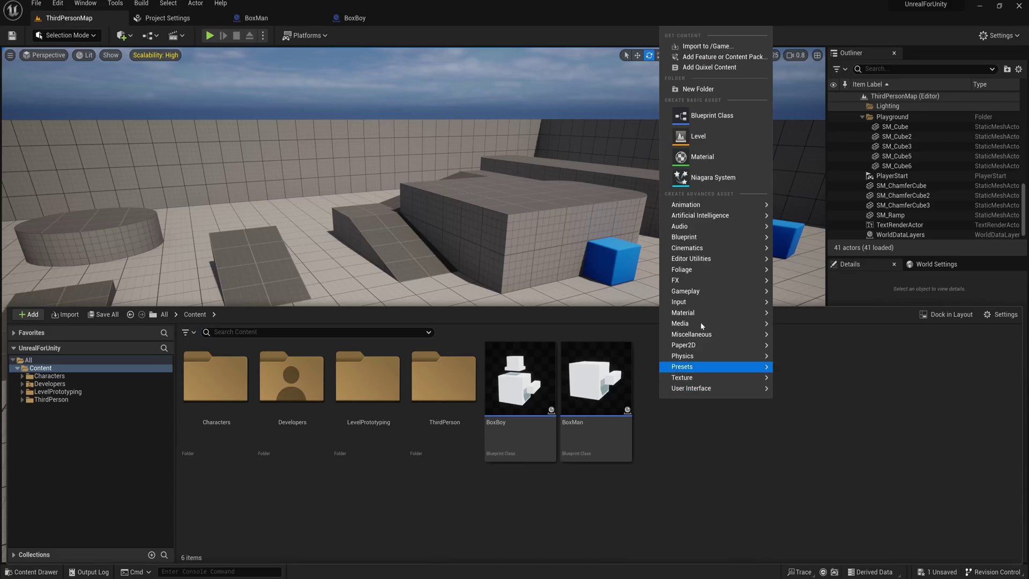
click(703, 118)
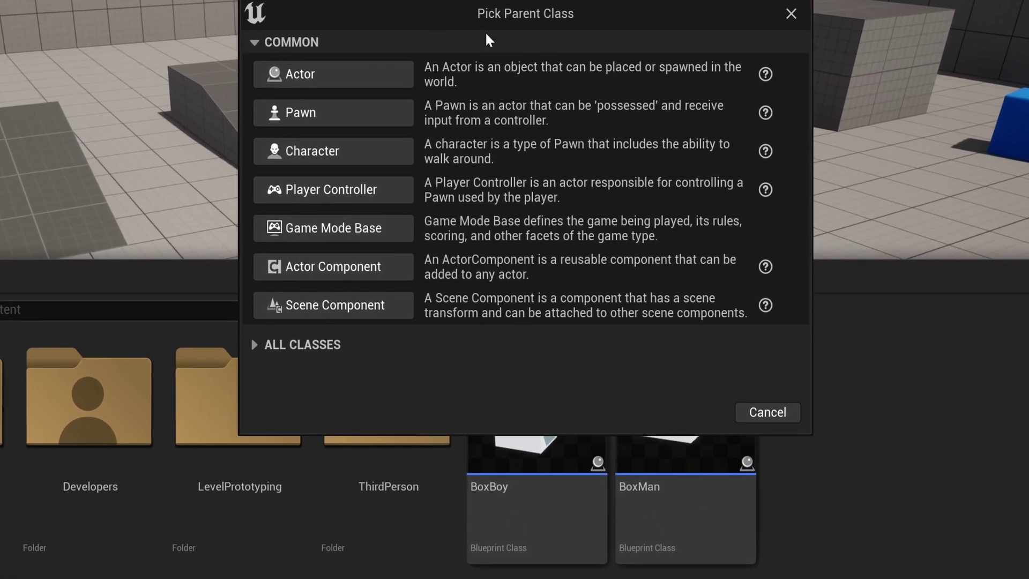
Step: Expand the full list of parent classes and examine the classes derived from Actor, including Pawn and BoxMan
click(256, 346)
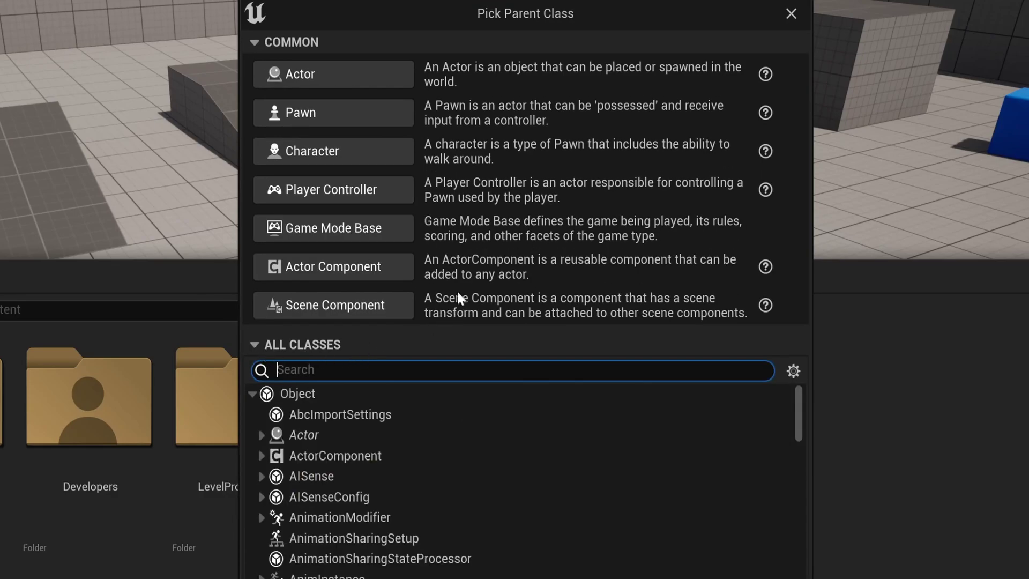
drag(449, 11, 442, 0)
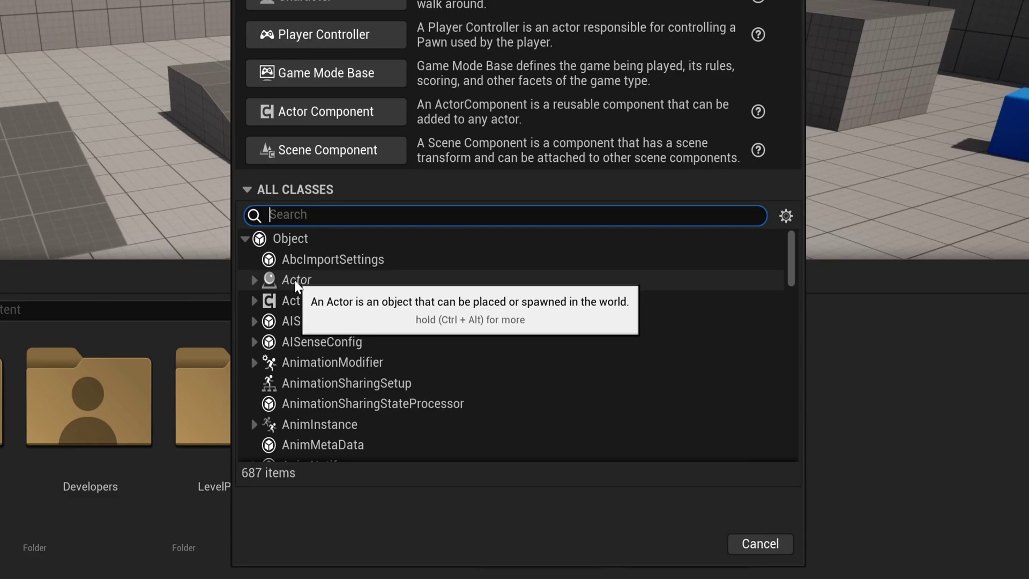
click(254, 279)
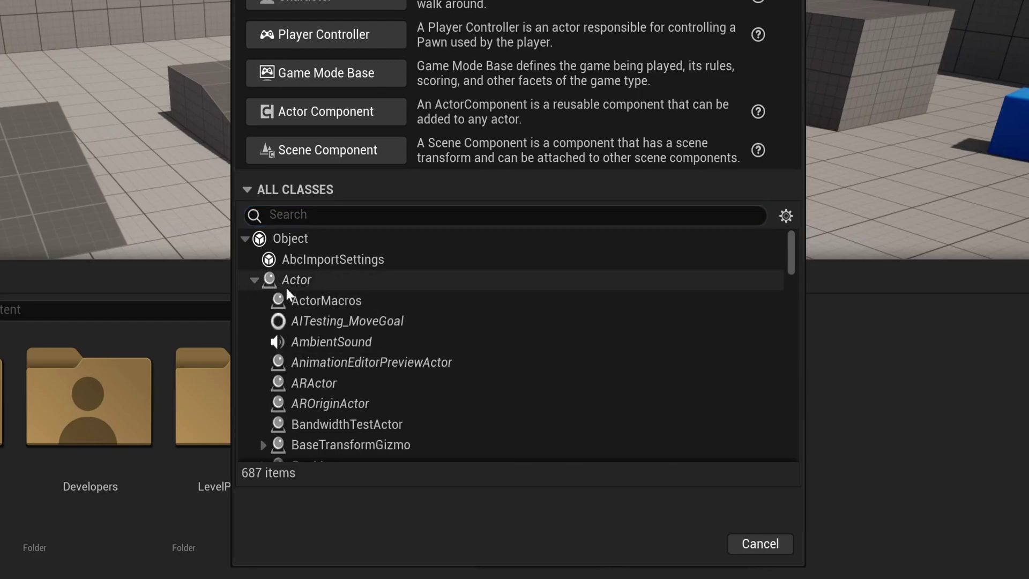
scroll(384, 277, down, 4)
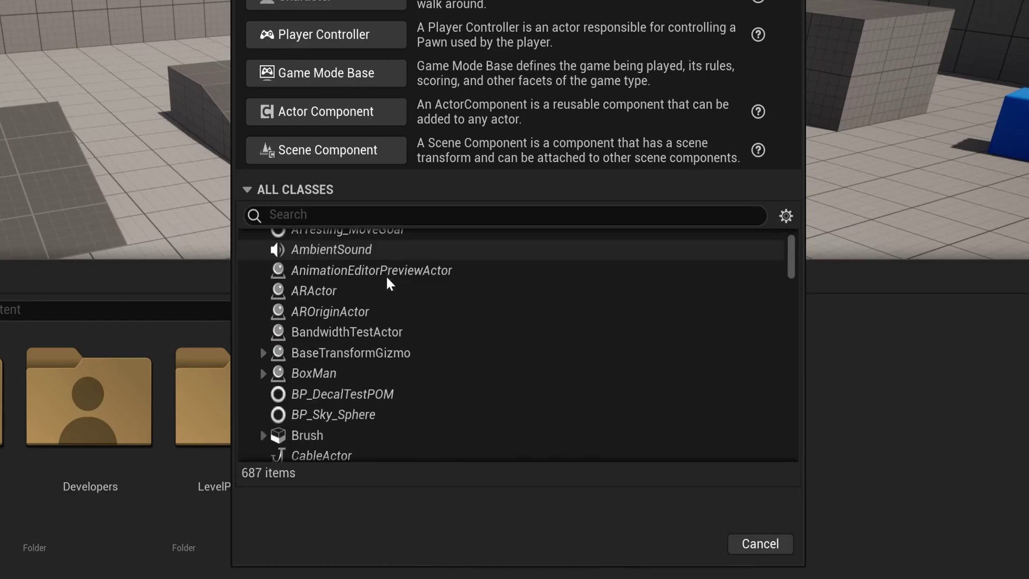
scroll(360, 337, down, 4)
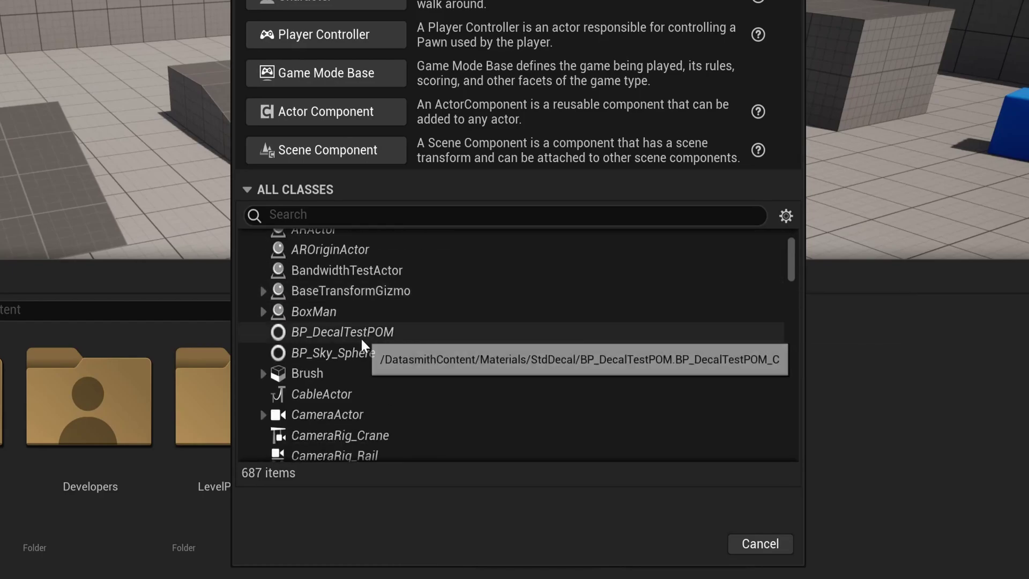
scroll(343, 357, down, 1)
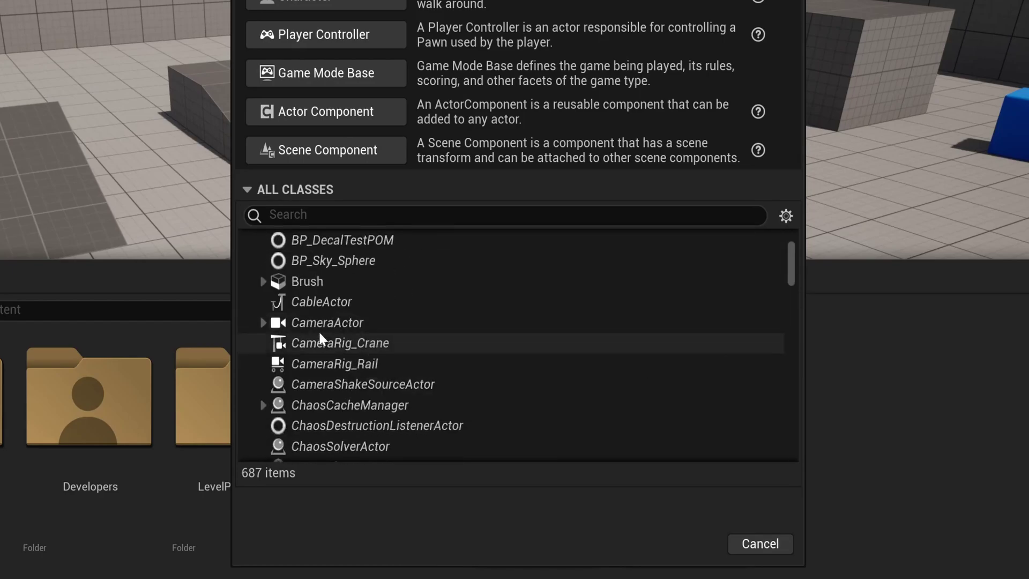
scroll(354, 332, down, 12)
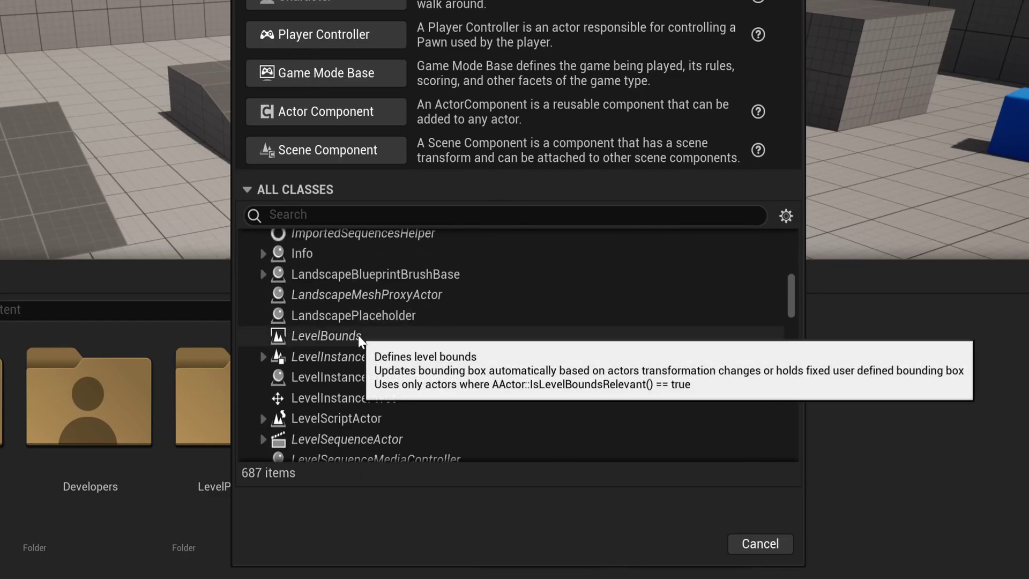
scroll(358, 336, down, 3)
scroll(328, 349, down, 8)
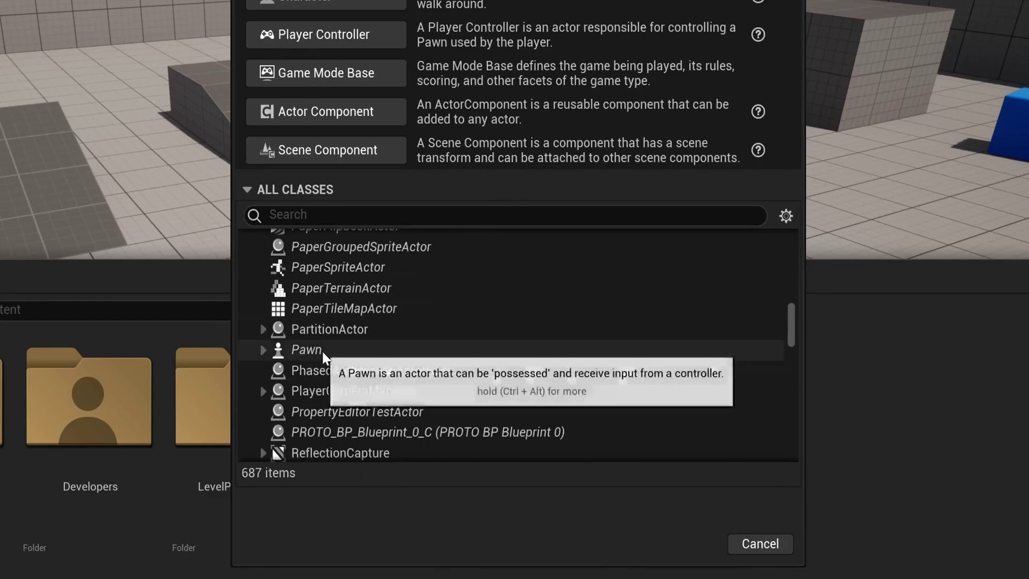
scroll(370, 331, up, 20)
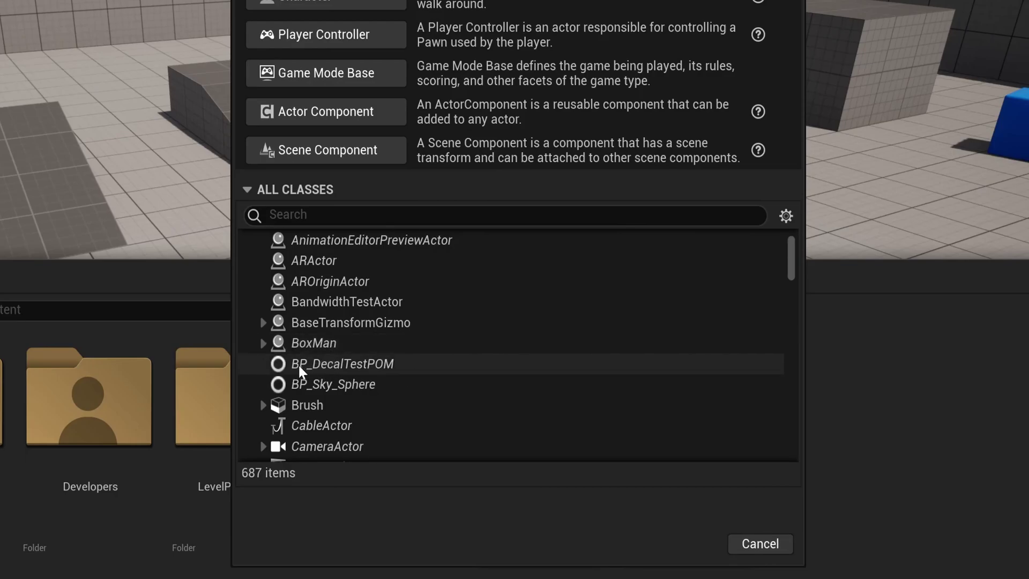
Step: Examine BoxBoy beneath BoxMan and the other Actor-derived parent classes down to DecalActor, and cancel the class selection
click(264, 344)
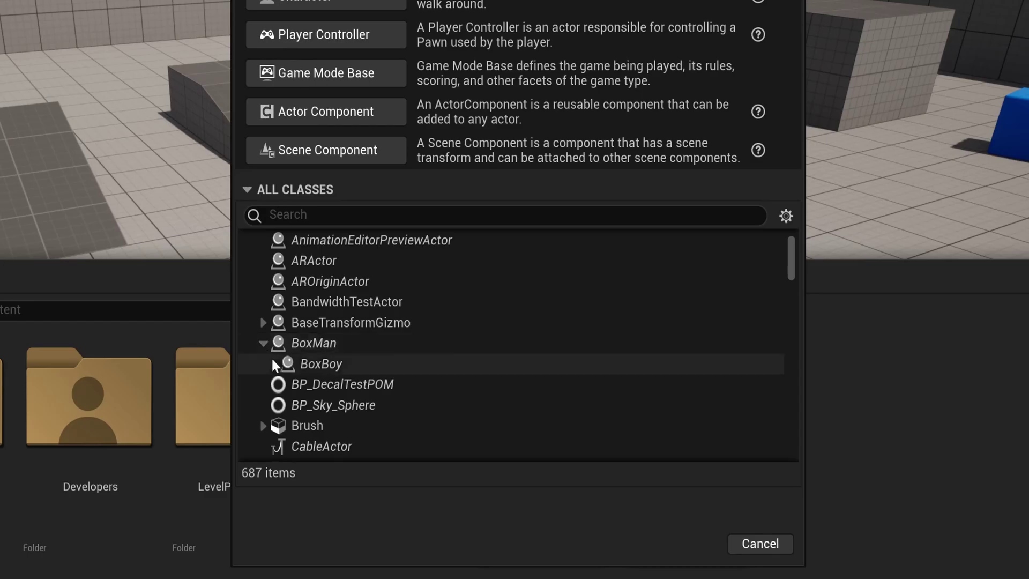
click(335, 366)
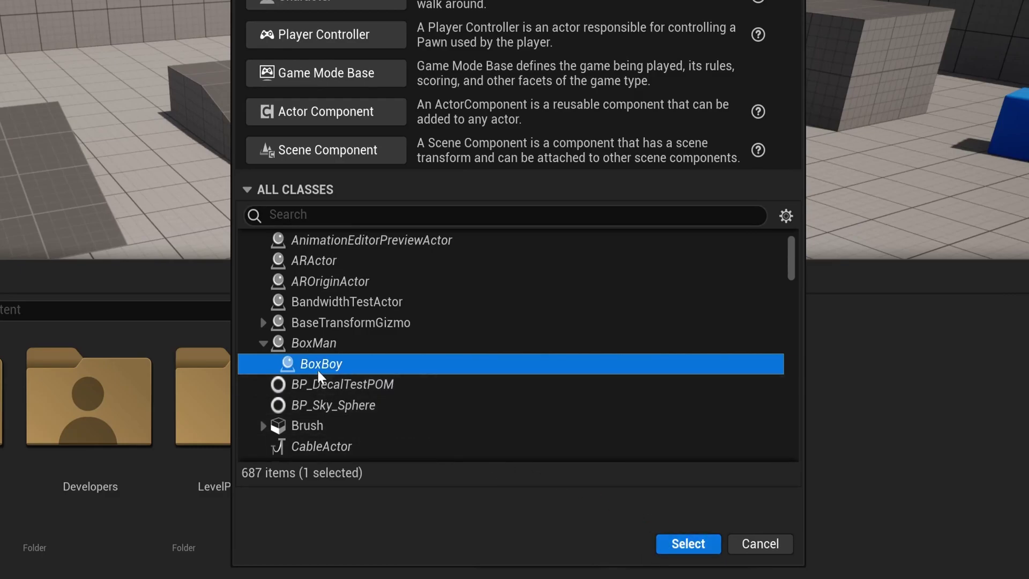
click(324, 343)
scroll(352, 375, down, 5)
click(352, 386)
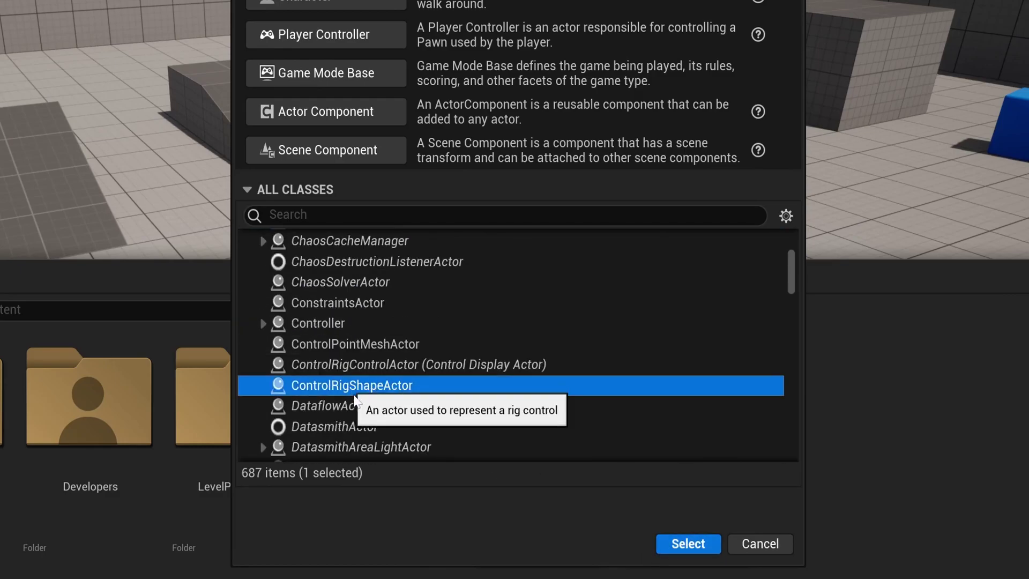
scroll(403, 384, down, 3)
click(404, 413)
scroll(414, 421, down, 3)
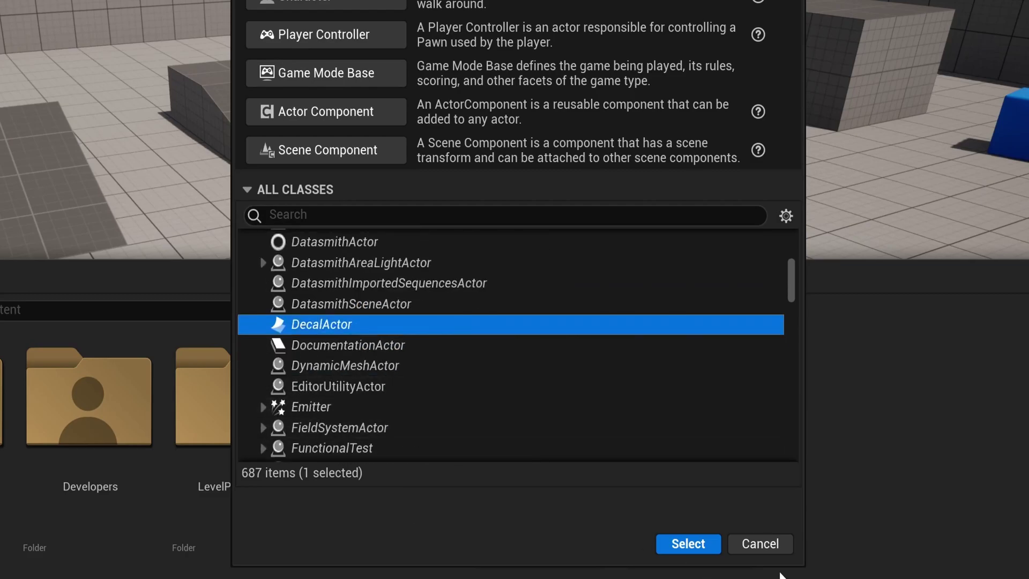
click(759, 544)
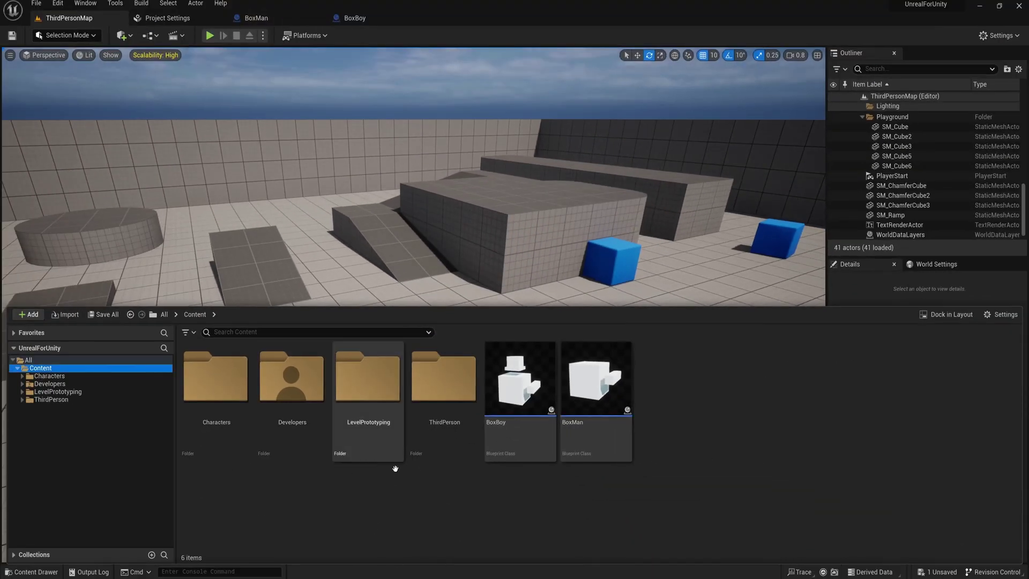
Step: Open the BP_ThirdPersonCharacter blueprint from the ThirdPerson Blueprints folder
double_click(445, 425)
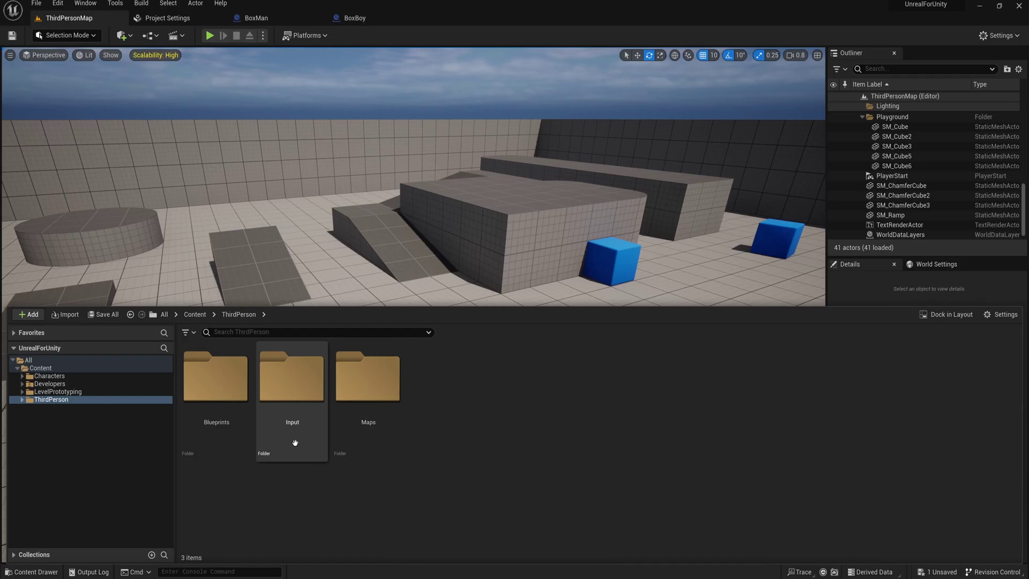
double_click(212, 399)
click(206, 386)
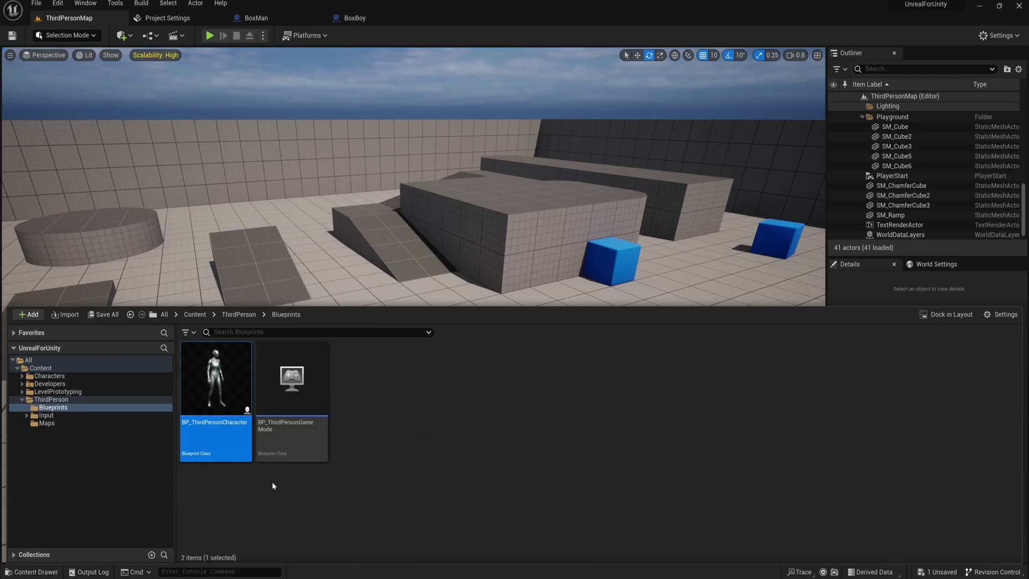
double_click(207, 393)
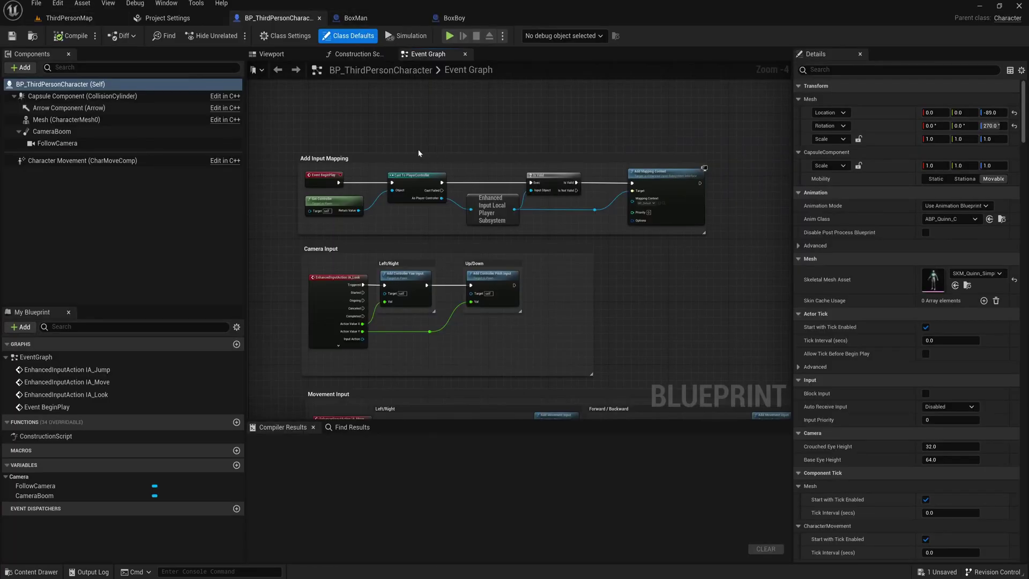
Step: Inspect the character's capsule, mesh and Character Movement components in the blueprint viewport, including the walking and jumping settings
click(273, 54)
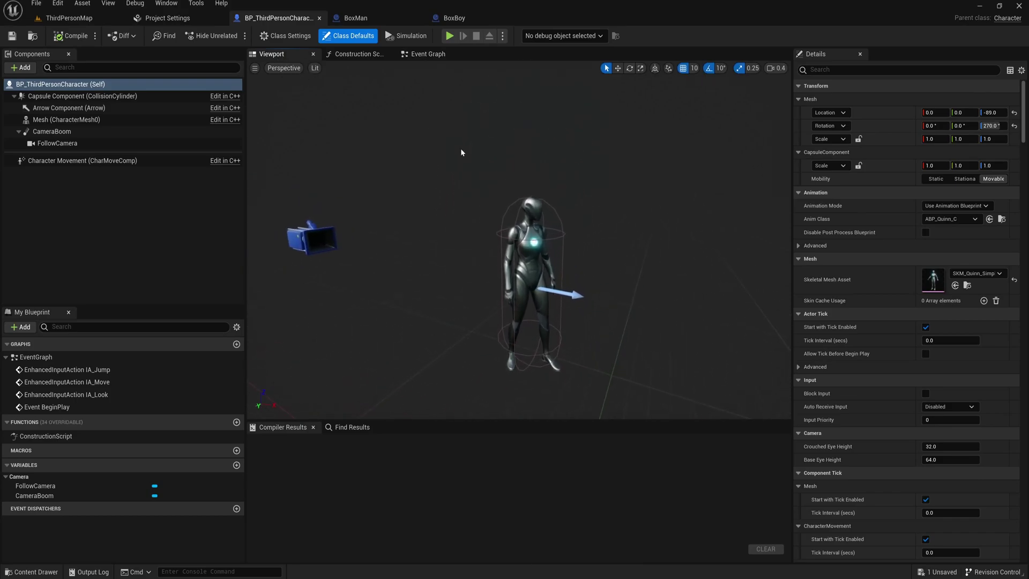
click(553, 209)
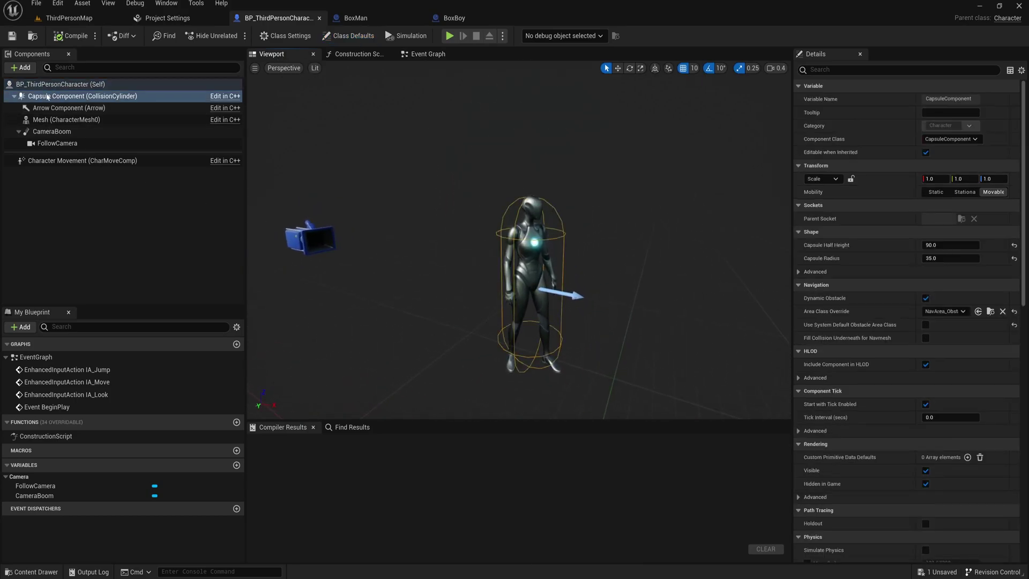
click(534, 252)
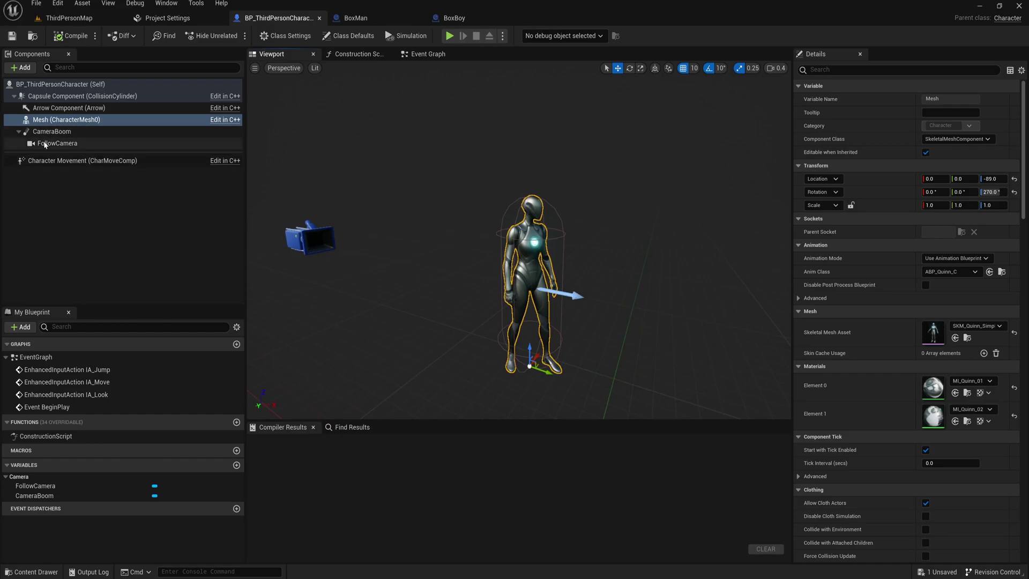
click(43, 162)
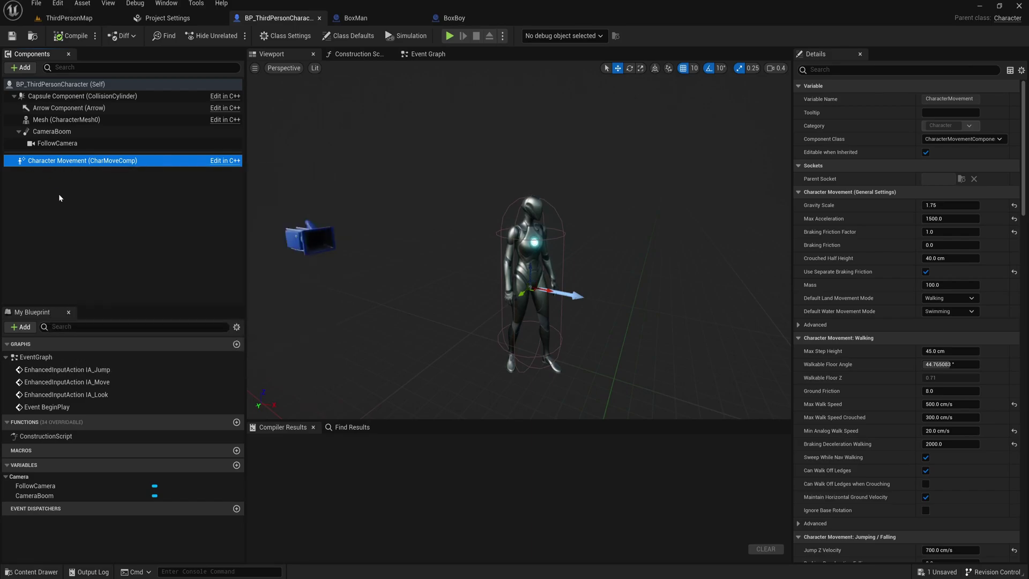
drag(795, 211, 645, 216)
scroll(665, 445, down, 3)
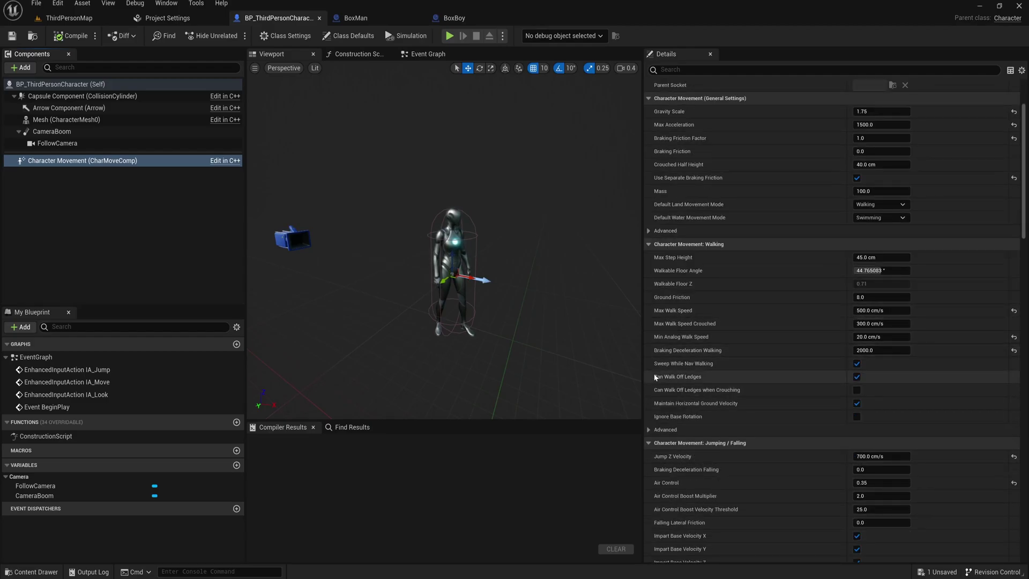
Step: Examine the input mapping, camera, movement and jump node groups in the character's Event Graph
click(420, 59)
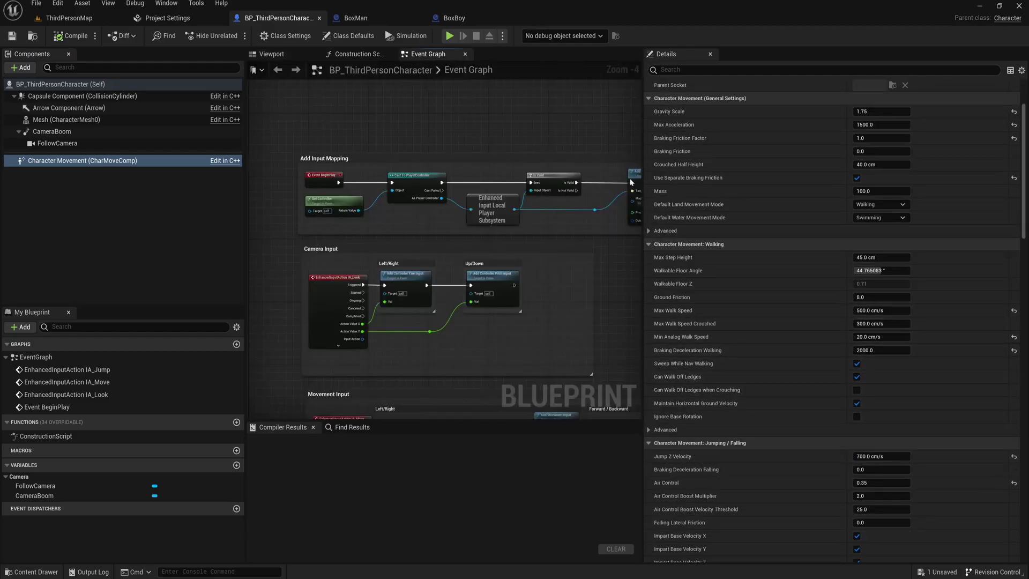
drag(642, 231, 725, 238)
right_drag(608, 241, 545, 104)
scroll(545, 107, down, 2)
scroll(520, 198, down, 1)
right_drag(511, 210, 489, 300)
drag(324, 122, 632, 409)
click(539, 345)
scroll(517, 334, up, 2)
right_drag(517, 333, 529, 388)
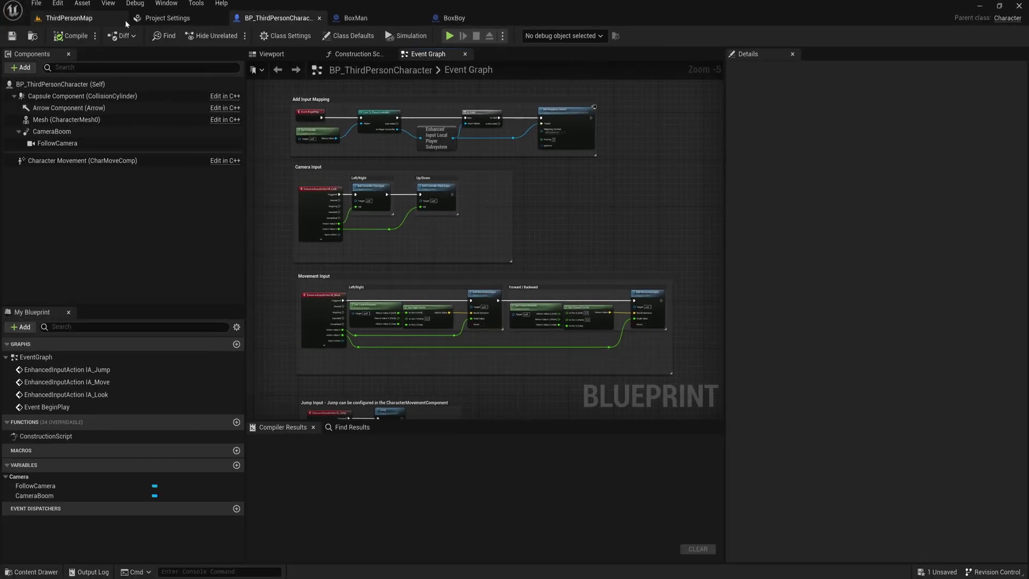
Step: Start a new Blueprint Class from the ThirdPersonMap content browser and search the parent classes for Character to examine its ancestry
click(125, 22)
key(ctrl+space)
right_click(445, 382)
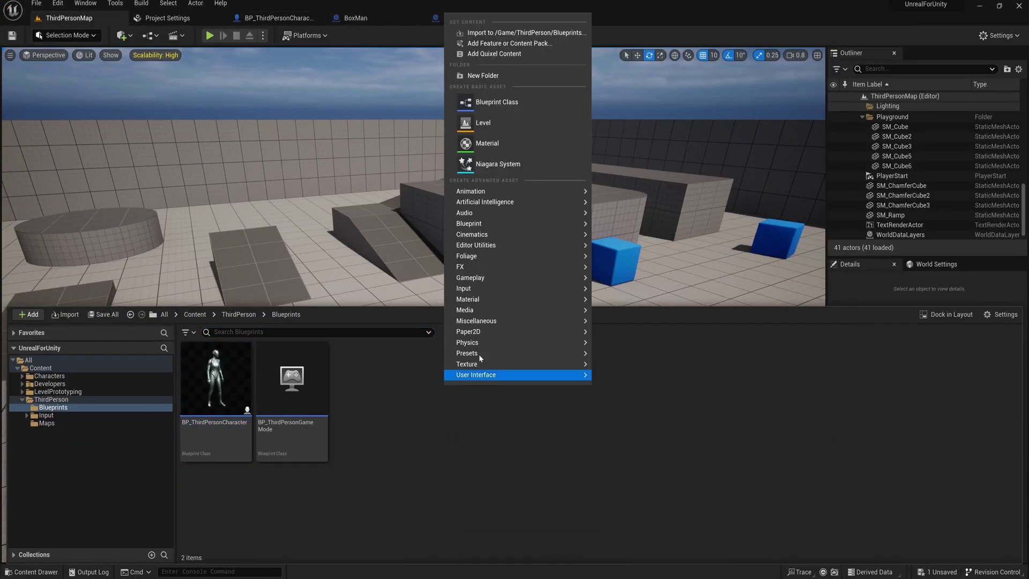
click(498, 103)
text(Characte)
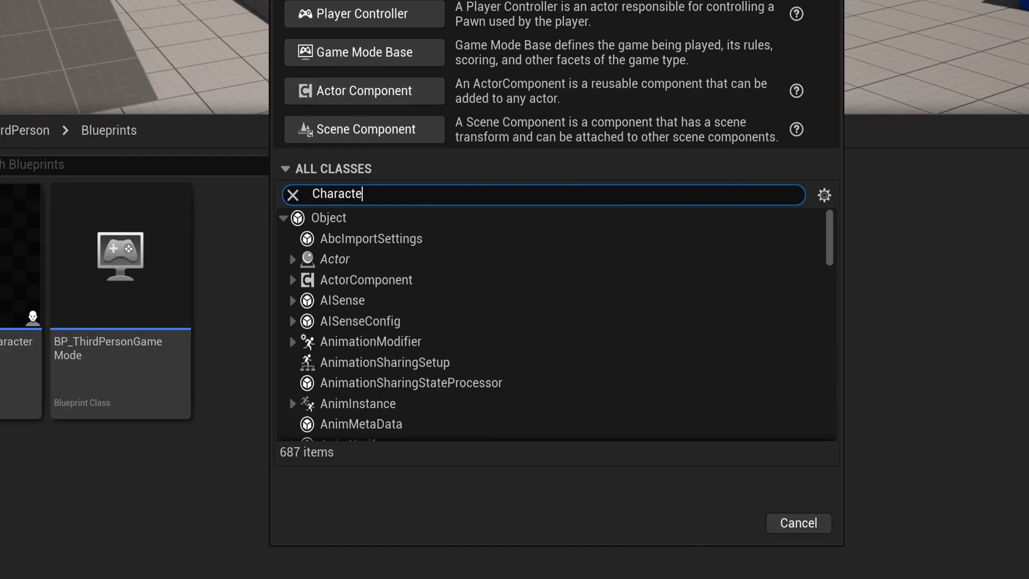
text(r)
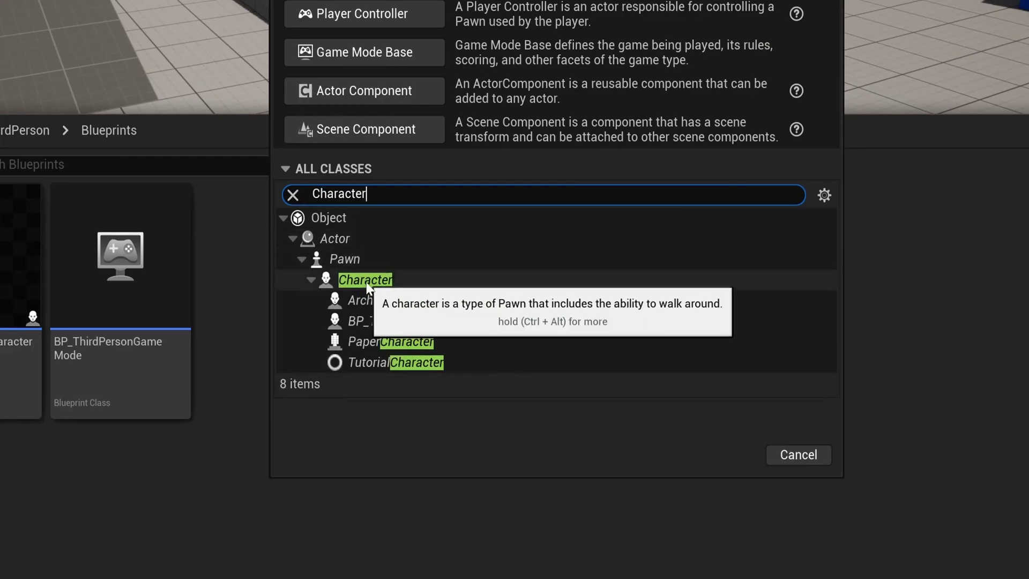
click(344, 238)
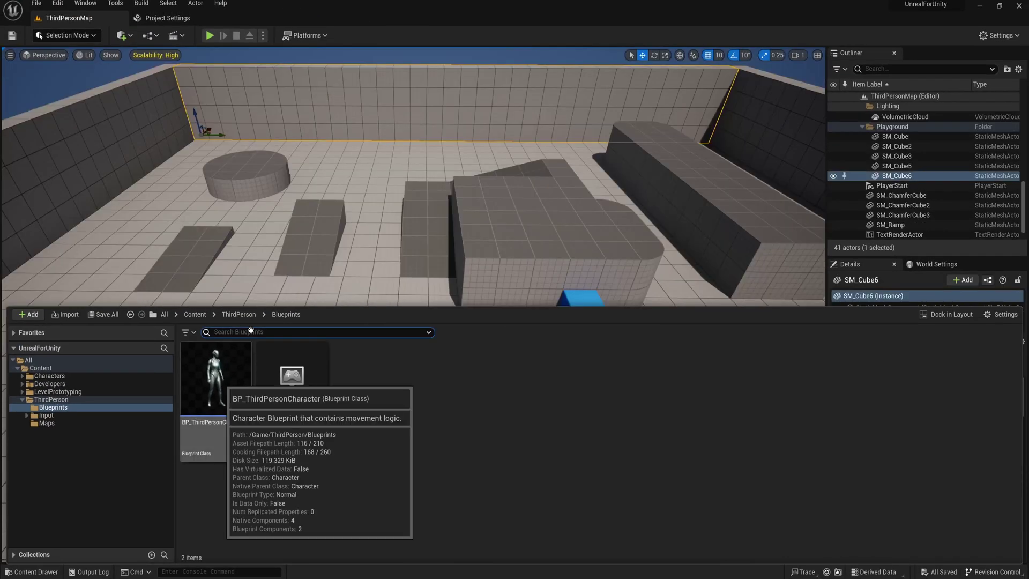
Step: Place BP_ThirdPersonCharacter from the Blueprints folder into the ThirdPersonMap level and look around it
drag(214, 378, 330, 268)
drag(338, 312, 340, 312)
right_drag(340, 312, 528, 311)
key(w)
key(a)
key(w)
right_drag(309, 325, 220, 301)
key(d)
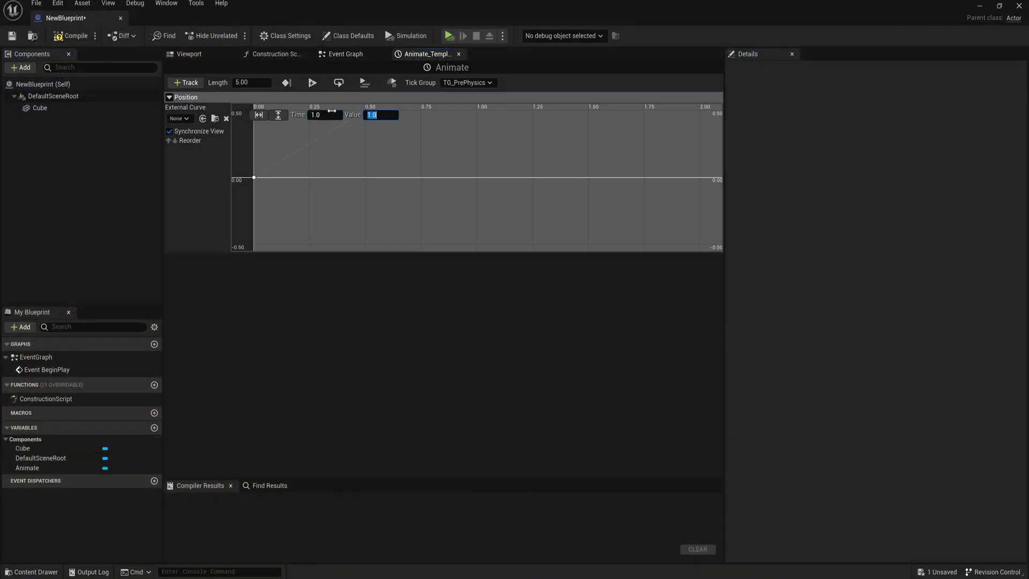
Step: Set the Position track keyframe at time 1.0 in the Animate timeline to a value of 1.0
key(Return)
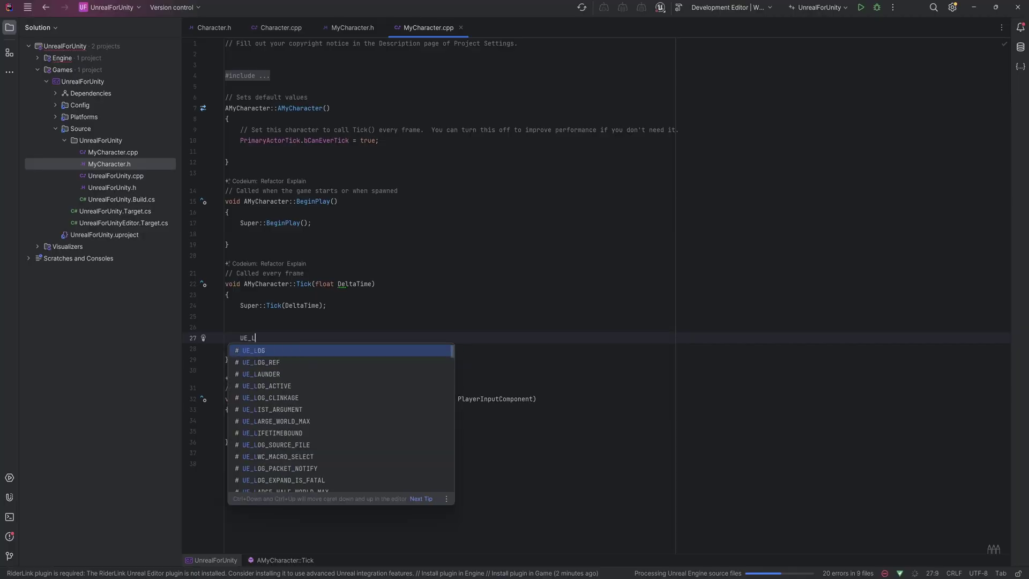
Step: In Rider, add a UE_LOG call with LogTemp and Warning to the Tick function in MyCharacter.cpp
key(Return)
text(LogTemp, Warning)
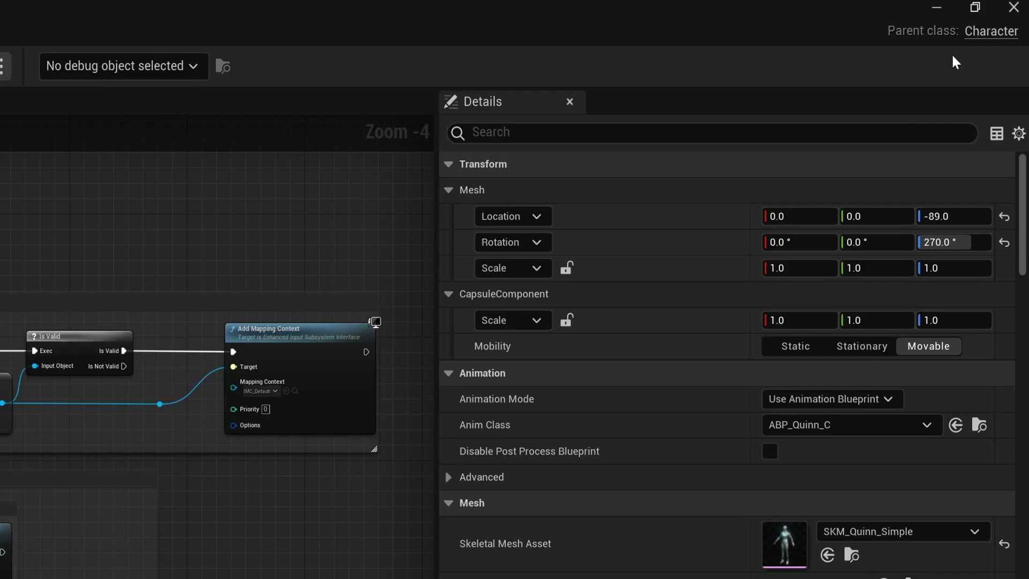
Step: Open the C++ source of BP_ThirdPersonCharacter's parent class in Rider, maximize the window and read through Character.h
click(992, 32)
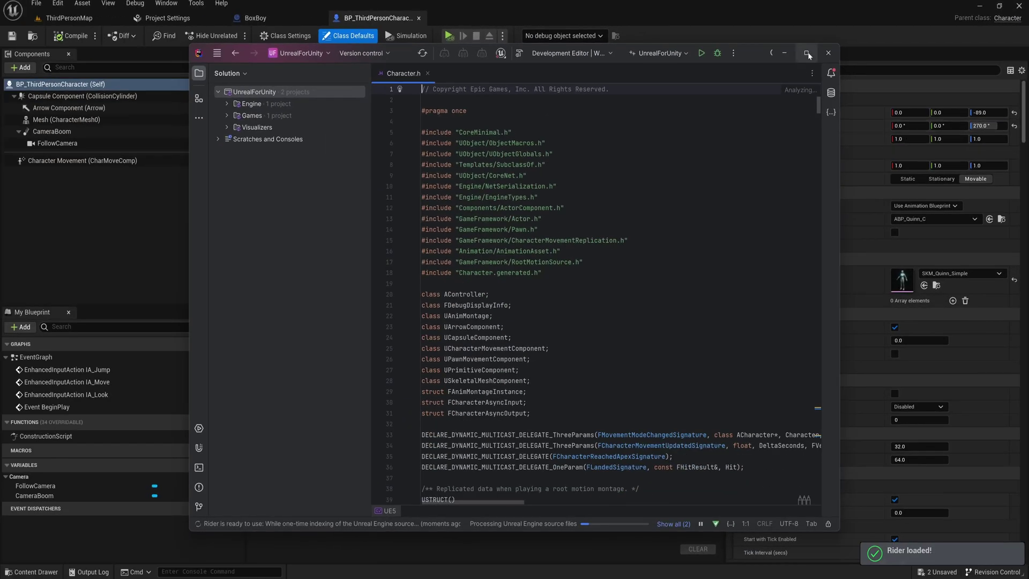
click(808, 53)
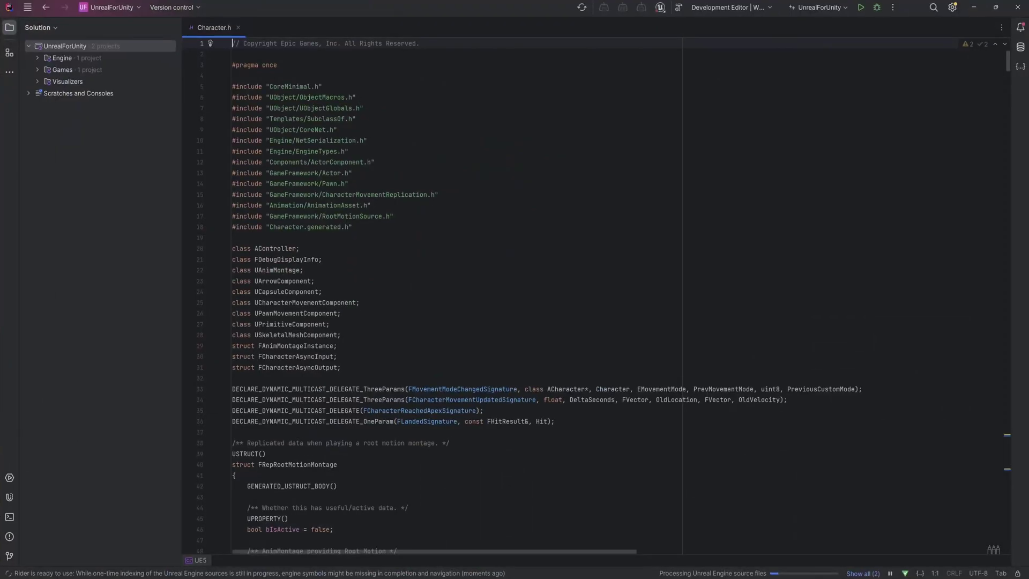
scroll(808, 56, down, 10)
scroll(429, 295, down, 13)
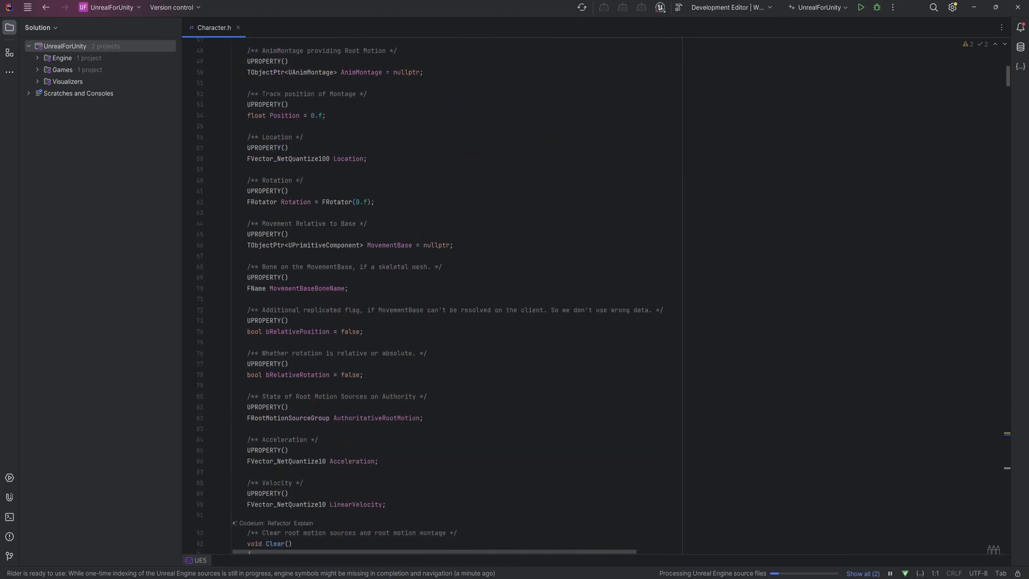
scroll(429, 294, down, 5)
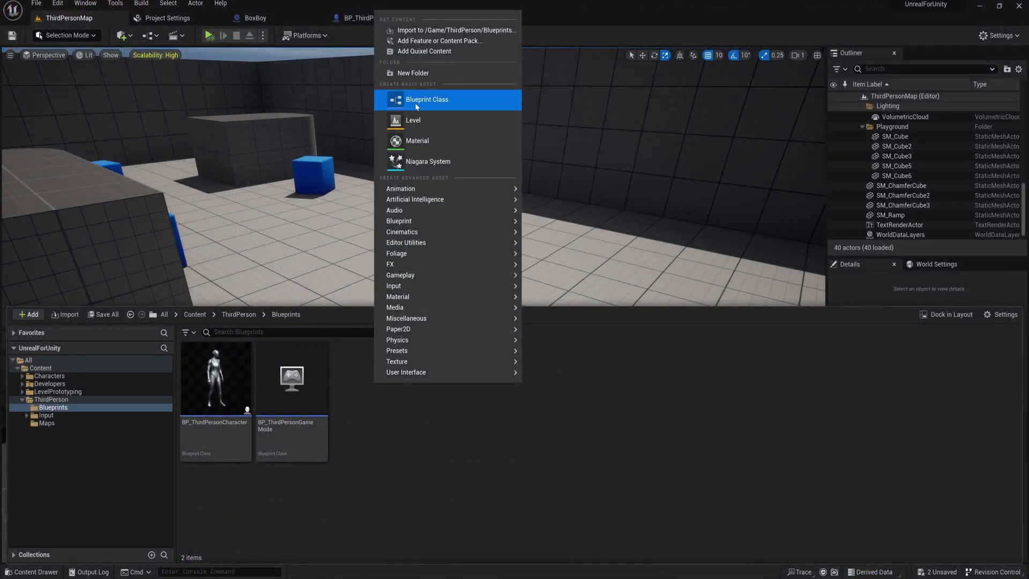
Step: In Unreal Editor, create a Blueprint Class derived from Character in the Blueprints folder, name it BP_Character and open it
click(420, 99)
text(Character)
click(601, 480)
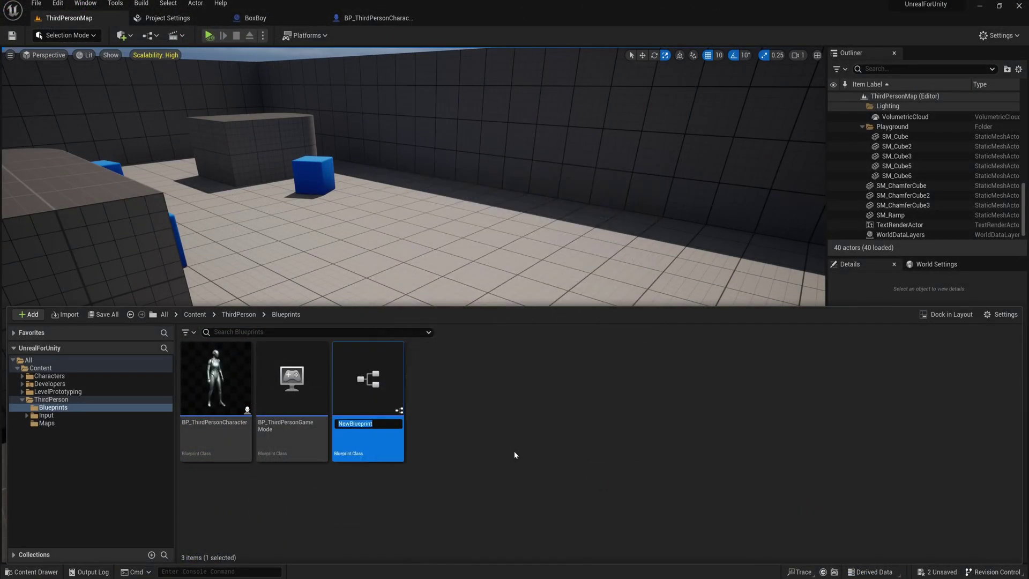
text(BP_Character)
key(Return)
double_click(367, 377)
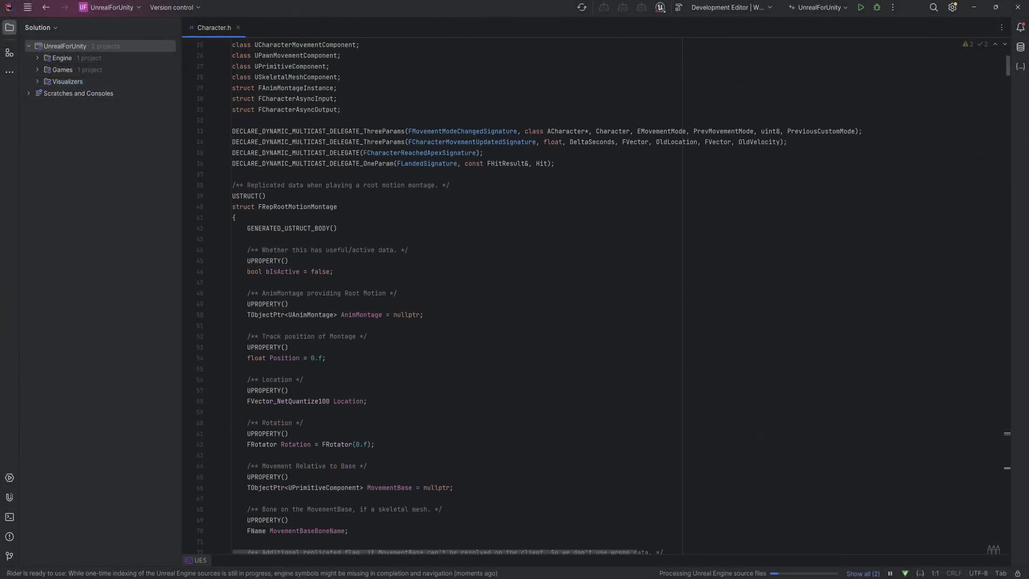
Step: Switch to Rider and examine the root motion structs declared in Character.h
scroll(455, 295, down, 8)
scroll(456, 295, down, 12)
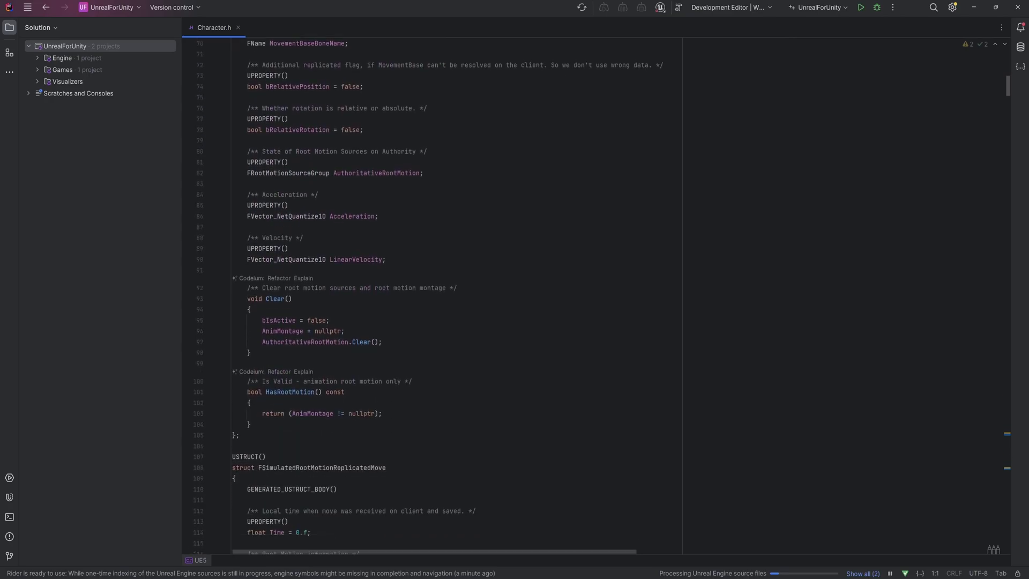